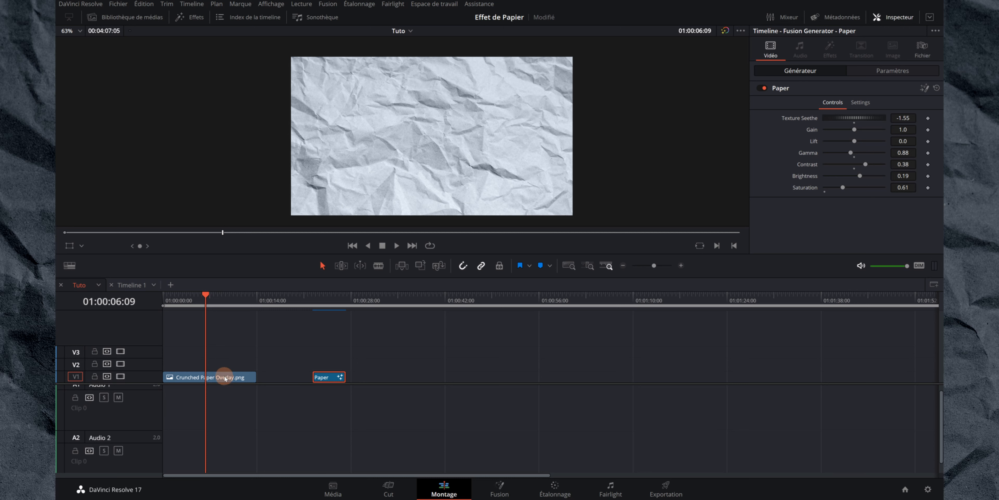
# Move the Crunched Paper Overlay image up to track V2 and fit the Paper generator beneath it on V1, matching its length
pyautogui.moveTo(224, 379); pyautogui.dragTo(210, 366)
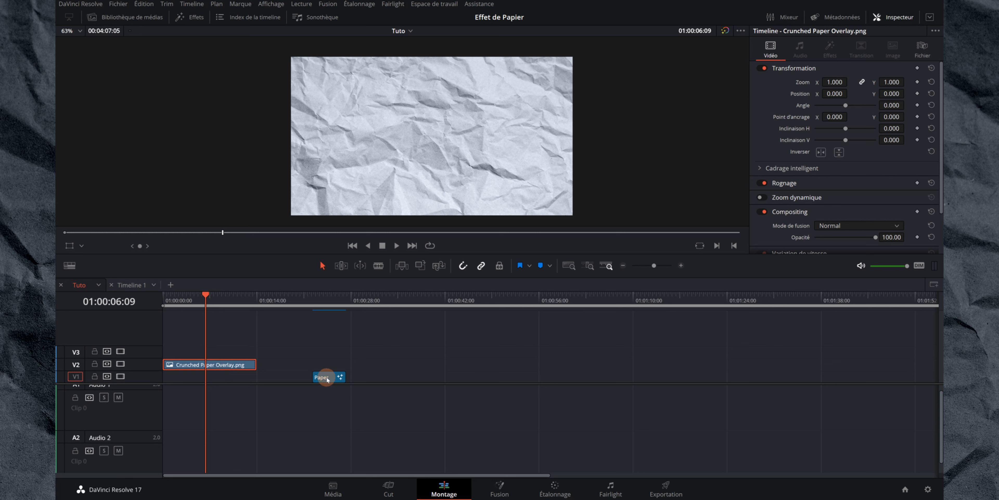
pyautogui.moveTo(328, 379); pyautogui.dragTo(256, 377)
pyautogui.click(189, 378)
pyautogui.click(216, 314)
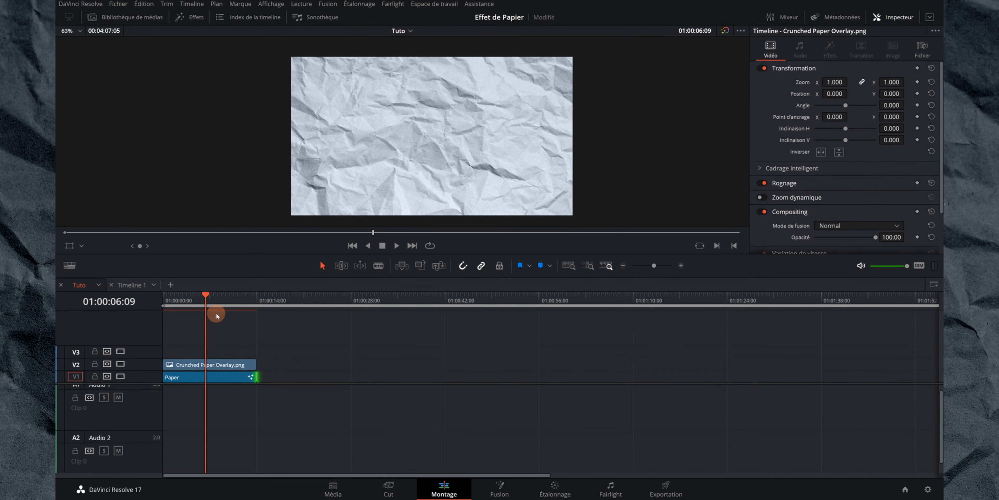
# Set the blend mode of the Crunched Paper Overlay clip to Densité linéaire +
pyautogui.moveTo(209, 294); pyautogui.dragTo(210, 295)
pyautogui.click(218, 366)
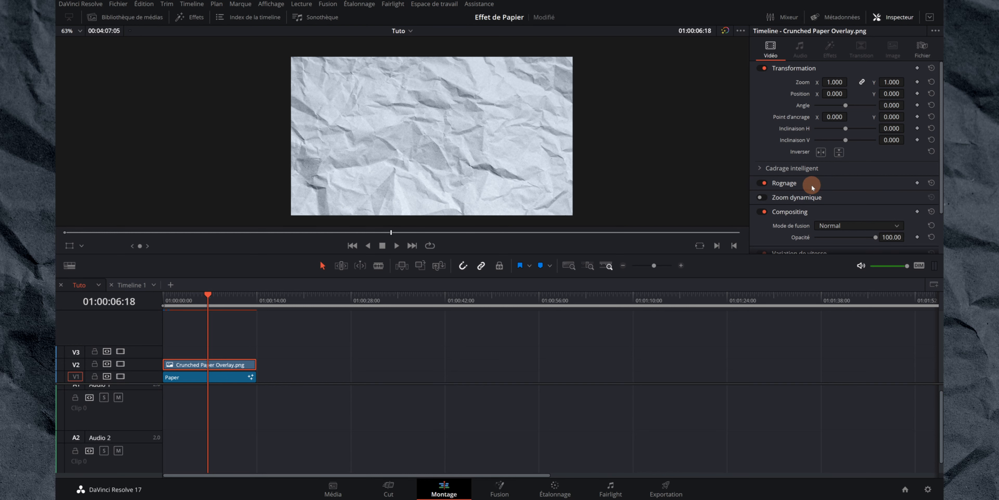
pyautogui.scroll(-2, 811, 185)
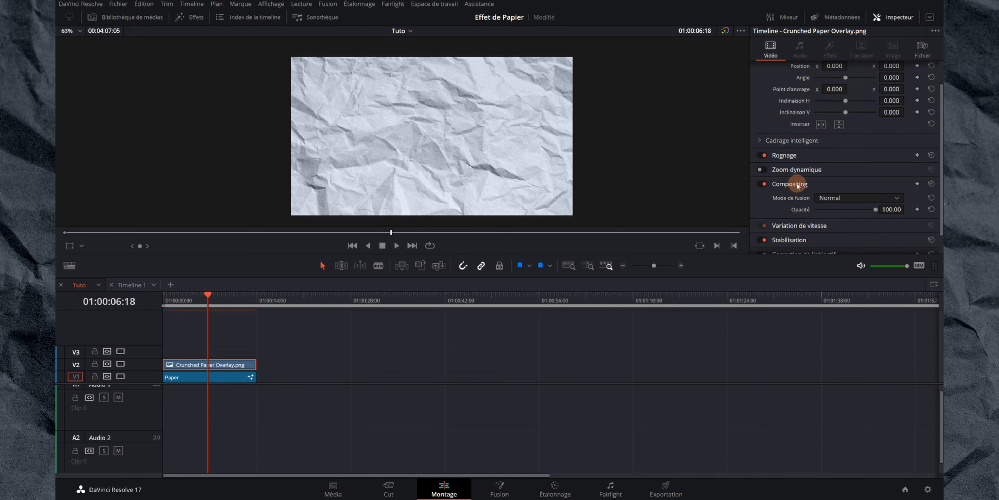
pyautogui.scroll(-1, 793, 187)
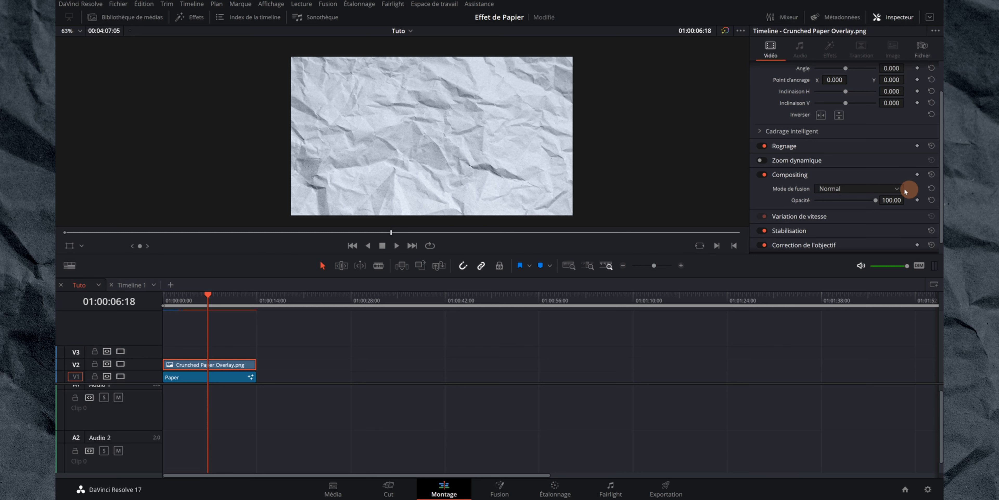
pyautogui.click(898, 189)
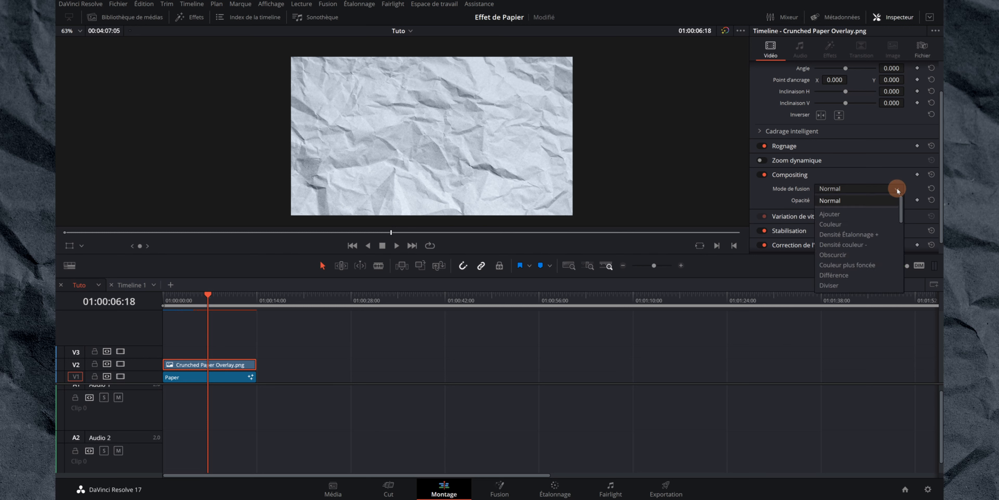
pyautogui.scroll(-1, 888, 206)
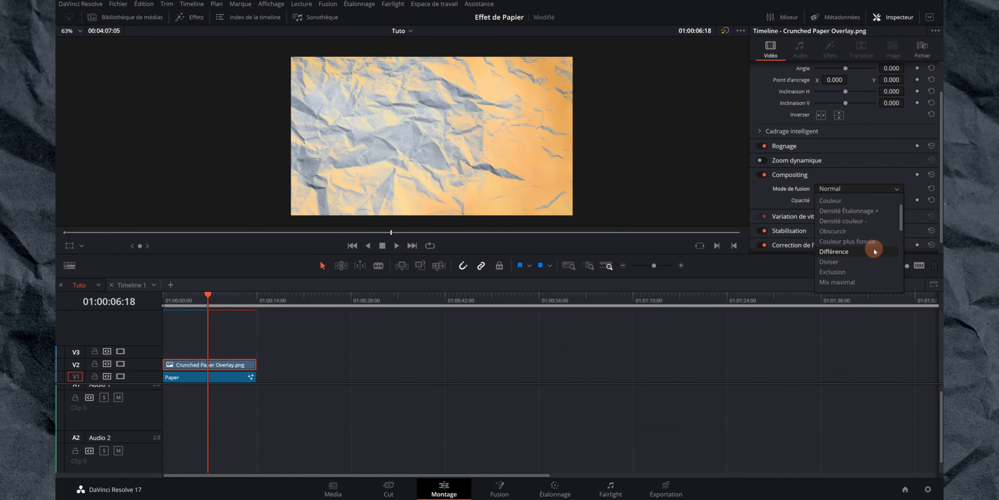
pyautogui.scroll(-7, 862, 242)
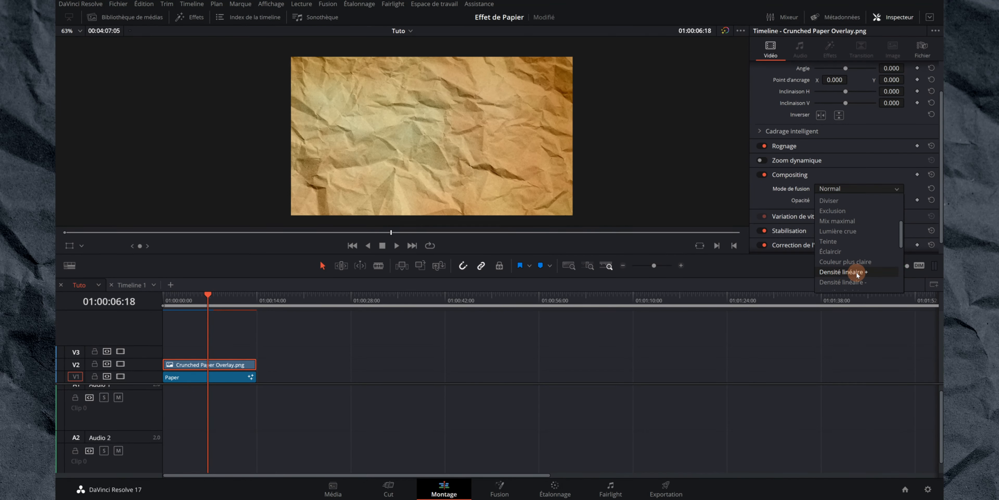
pyautogui.click(857, 272)
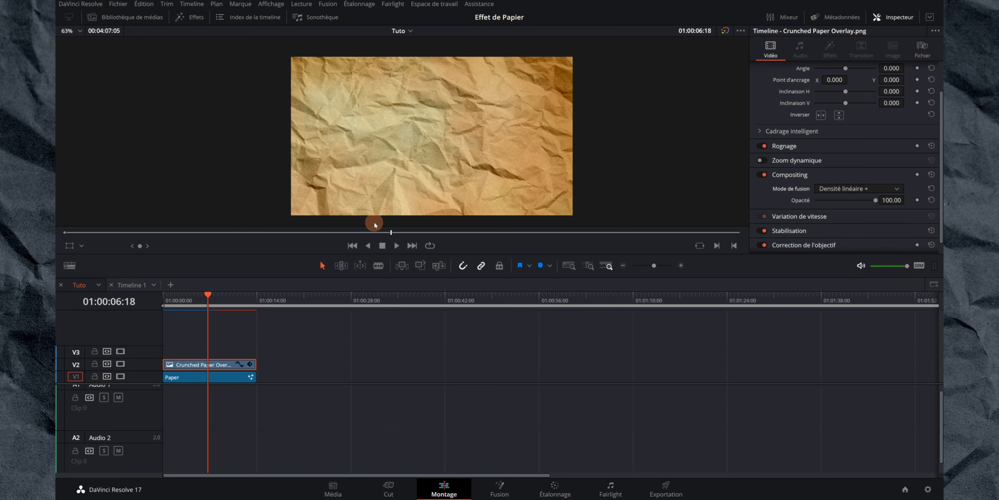
# Raise the Gamma of the Paper generator clip to 1.19
pyautogui.click(218, 379)
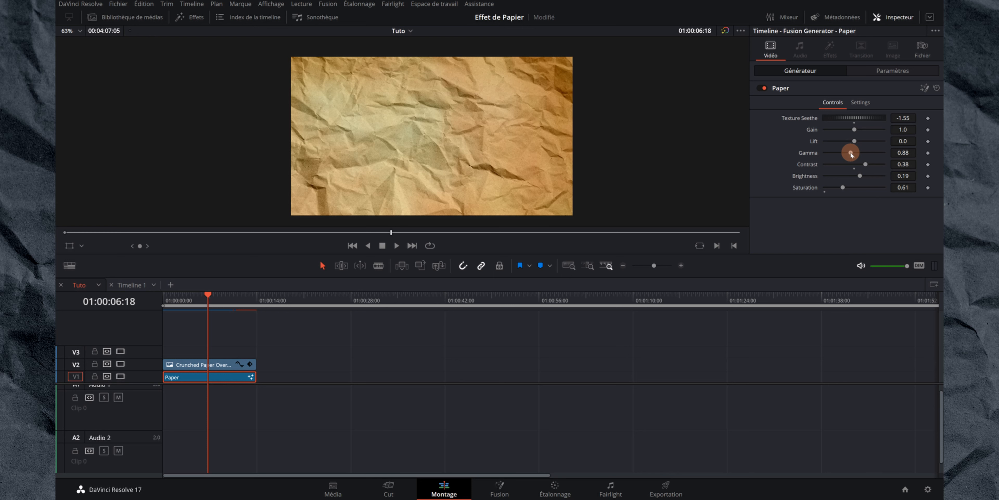
pyautogui.moveTo(853, 153); pyautogui.dragTo(855, 154)
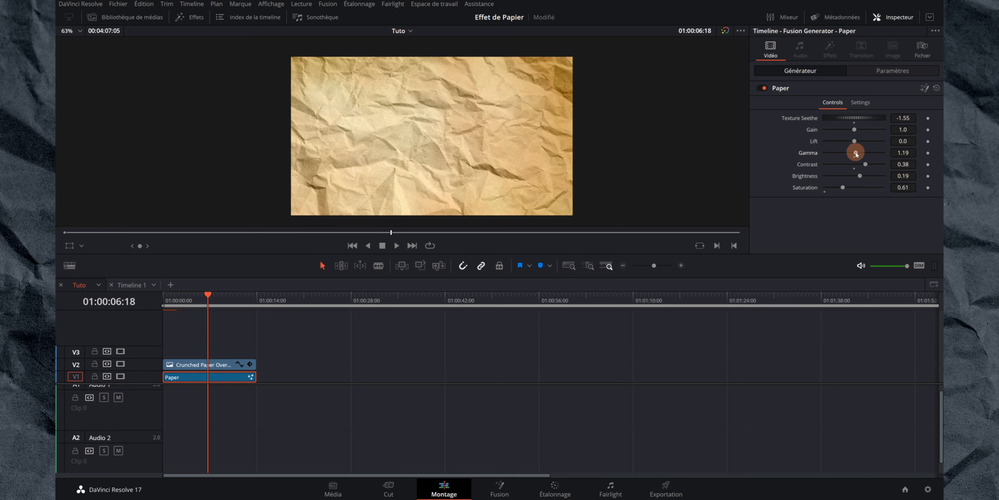
pyautogui.scroll(-1, 422, 135)
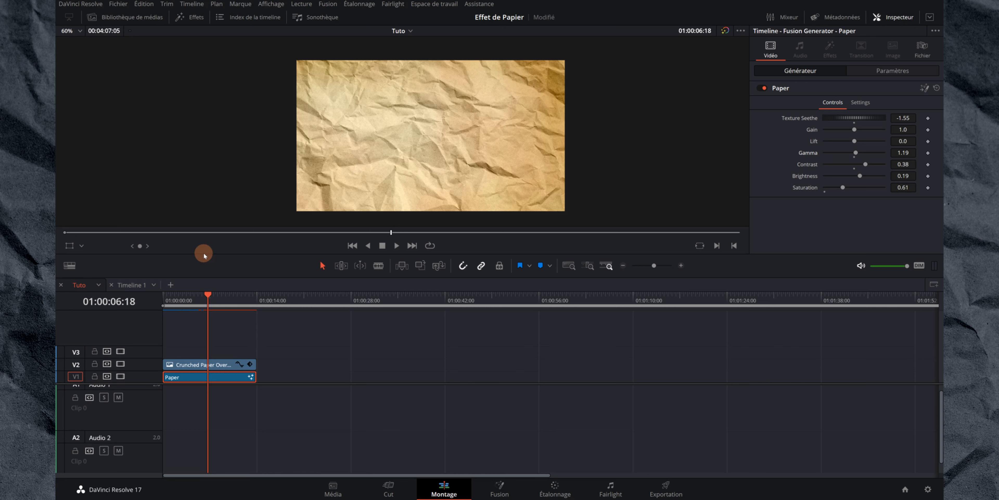
# Add a Text+ title at the start of track V3 and extend it to the end of the paper clips
pyautogui.click(194, 20)
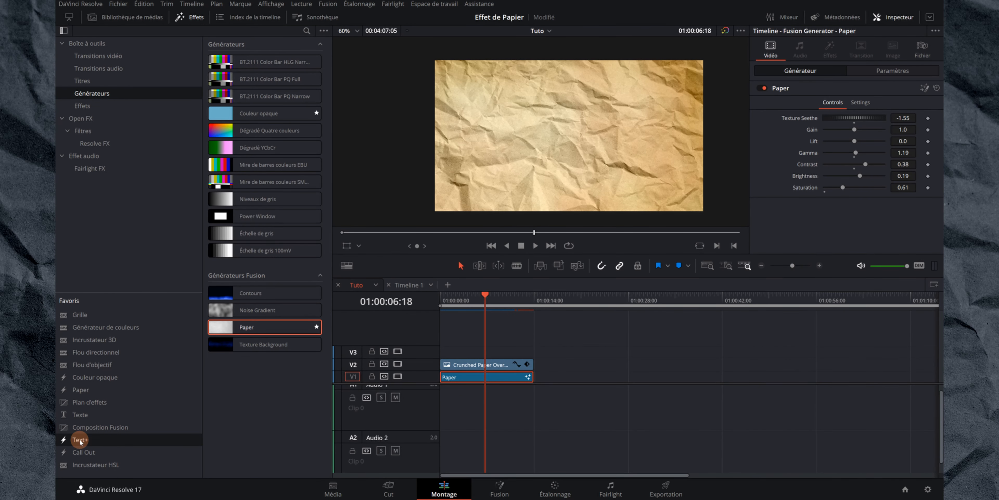
pyautogui.moveTo(80, 442); pyautogui.dragTo(444, 354)
pyautogui.click(193, 18)
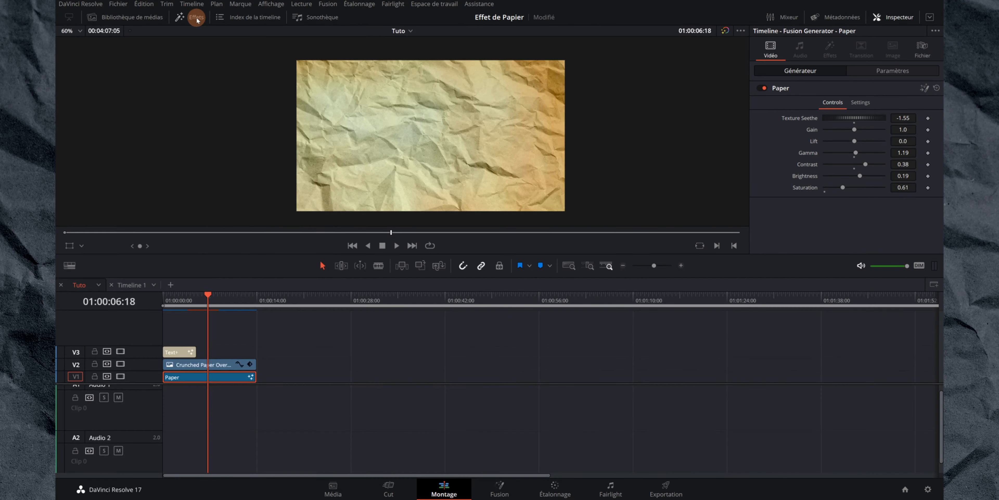
pyautogui.click(207, 364)
pyautogui.moveTo(195, 352); pyautogui.dragTo(254, 359)
pyautogui.click(221, 350)
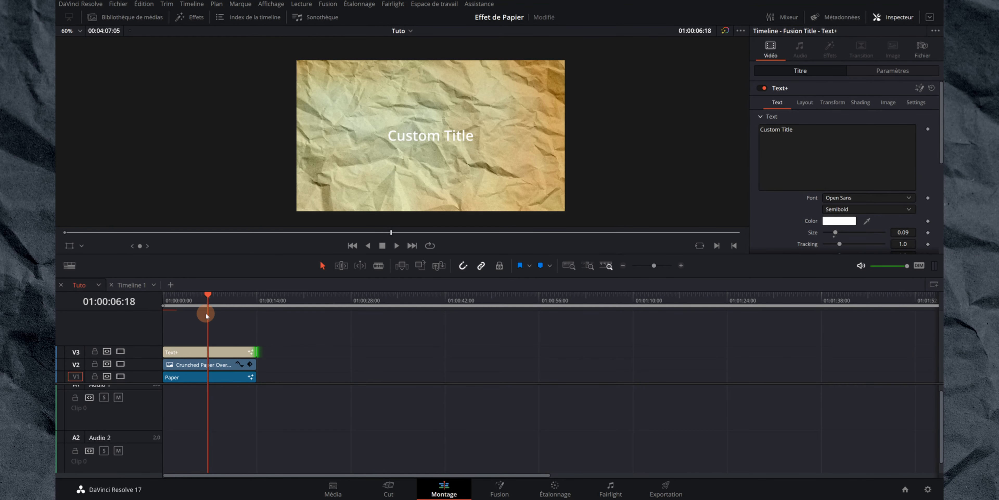
# Replace the default text of the Text+ title with "Papier"
pyautogui.click(216, 351)
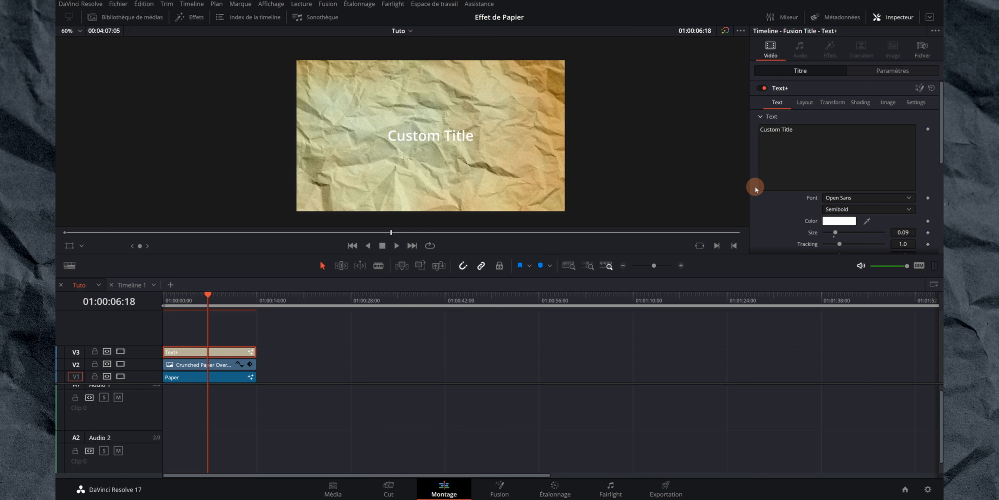
pyautogui.click(809, 129)
pyautogui.press('BackSpace')
pyautogui.press('BackSpace')
pyautogui.press('BackSpace')
pyautogui.press('BackSpace')
pyautogui.press('BackSpace')
pyautogui.press('BackSpace')
pyautogui.press('BackSpace')
pyautogui.press('BackSpace')
pyautogui.press('BackSpace')
pyautogui.press('BackSpace')
pyautogui.press('BackSpace')
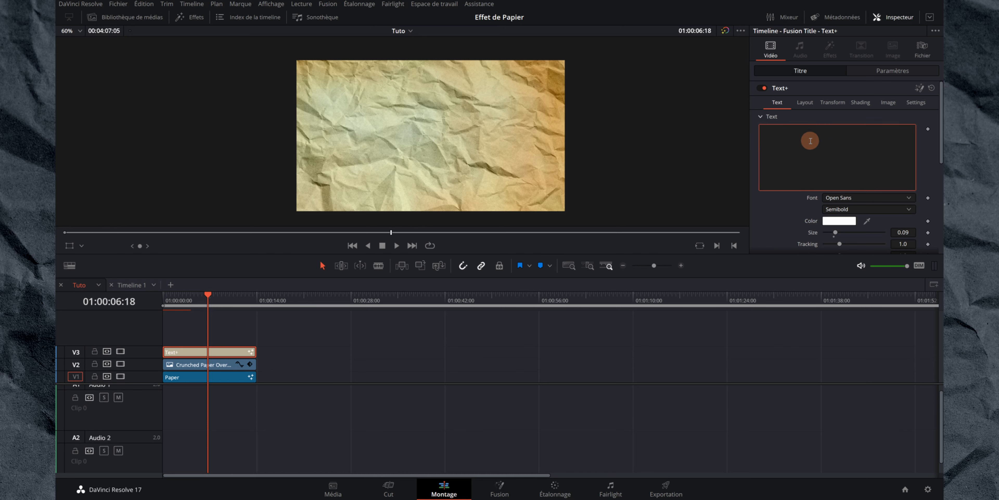
pyautogui.write('Papier')
# Change the title's font to Segoe Print
pyautogui.scroll(-1, 832, 167)
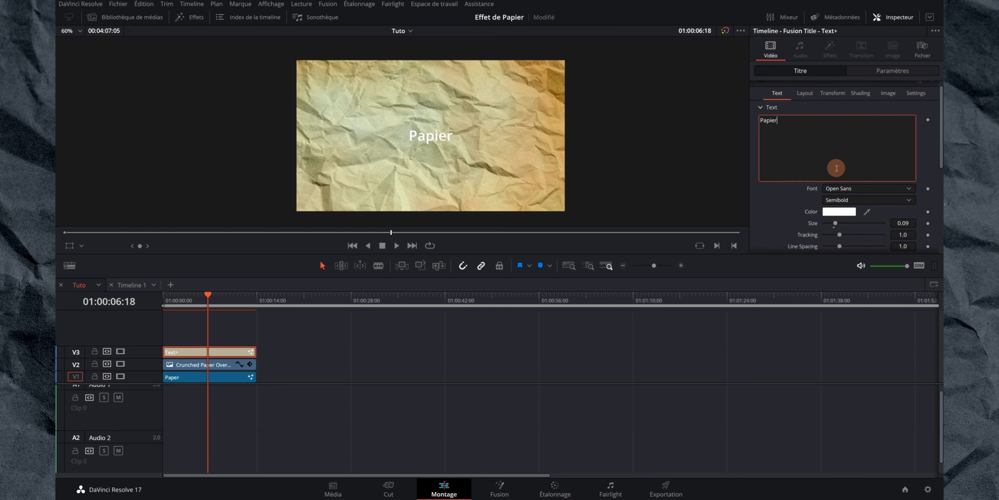
pyautogui.click(910, 190)
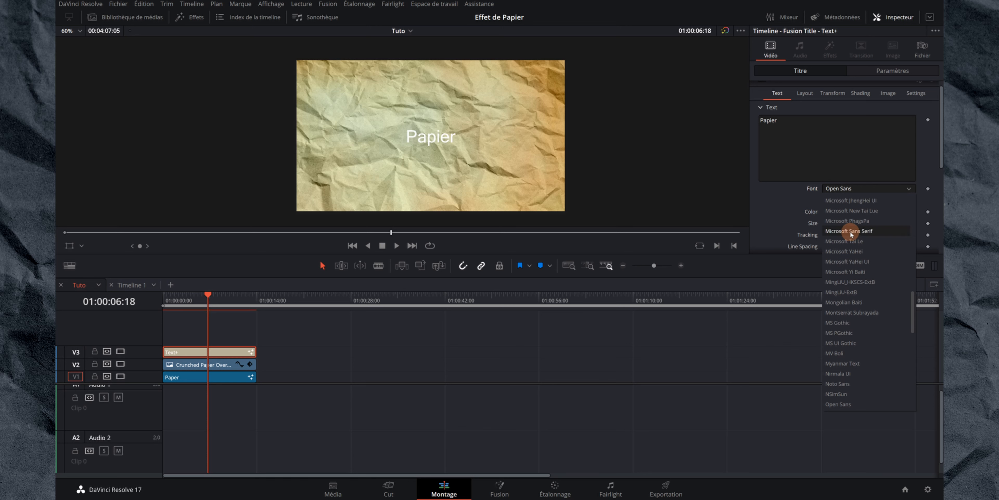
pyautogui.scroll(-2, 846, 307)
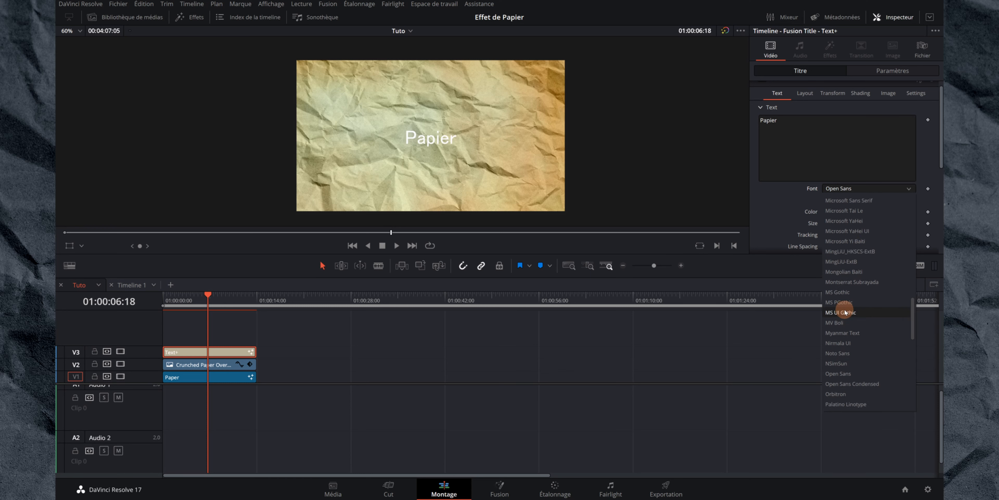
pyautogui.scroll(-1, 846, 313)
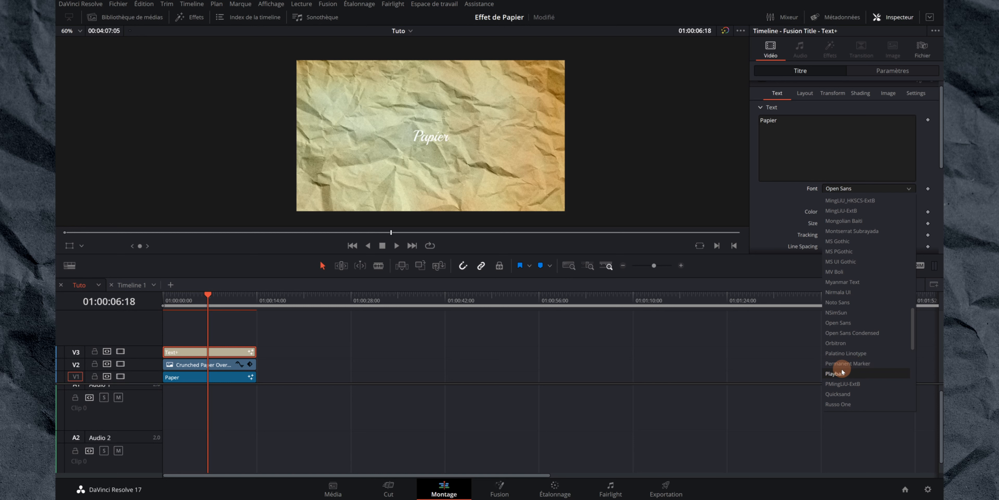
pyautogui.scroll(-3, 846, 374)
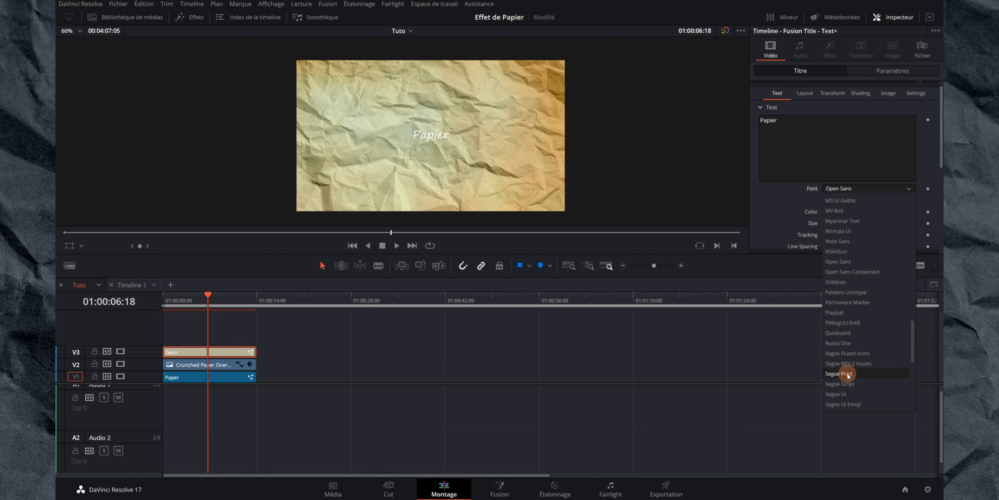
pyautogui.click(849, 375)
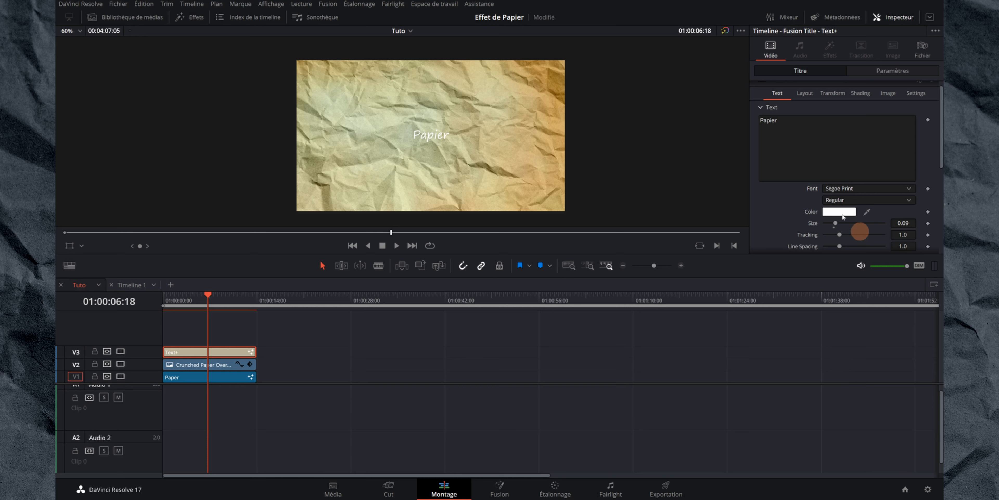
# Set the title's text color to black from the basic colors
pyautogui.click(840, 211)
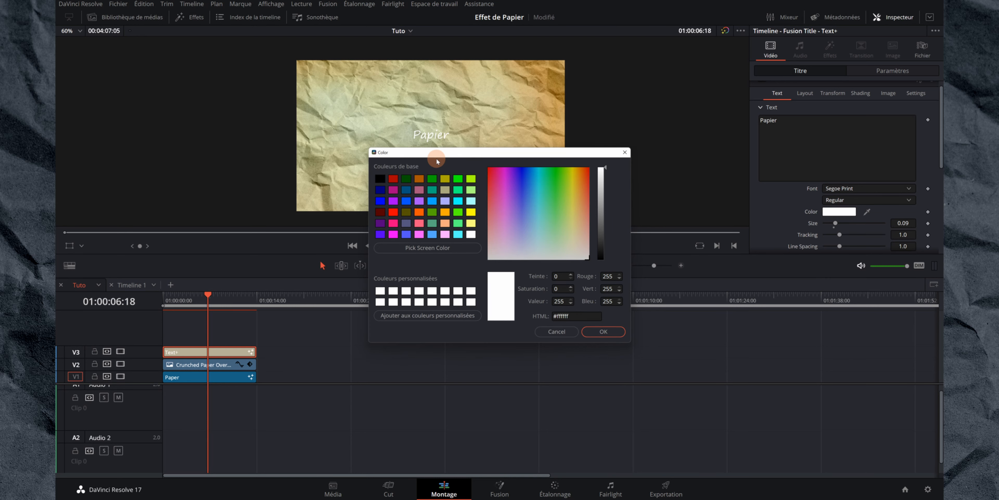
pyautogui.click(381, 178)
pyautogui.click(604, 332)
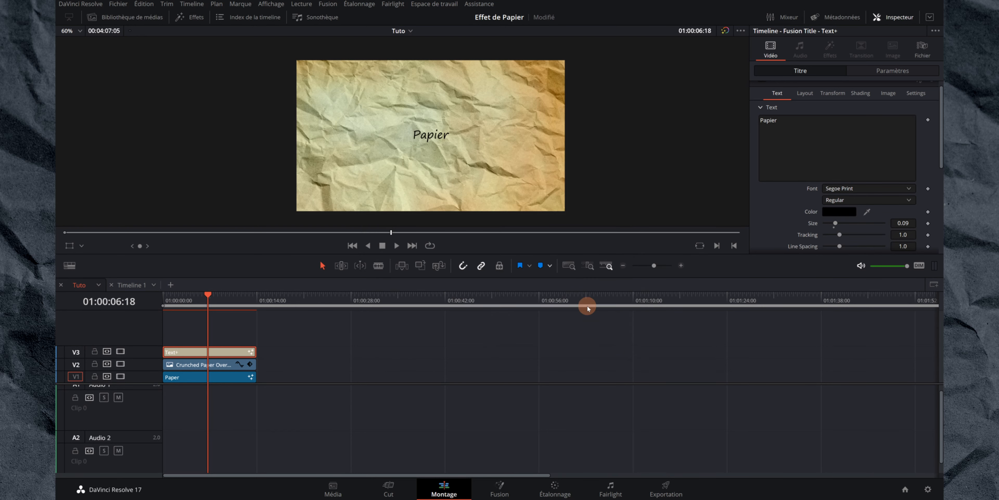
# Make the title bold and enlarge its Size to 0.3524
pyautogui.click(905, 198)
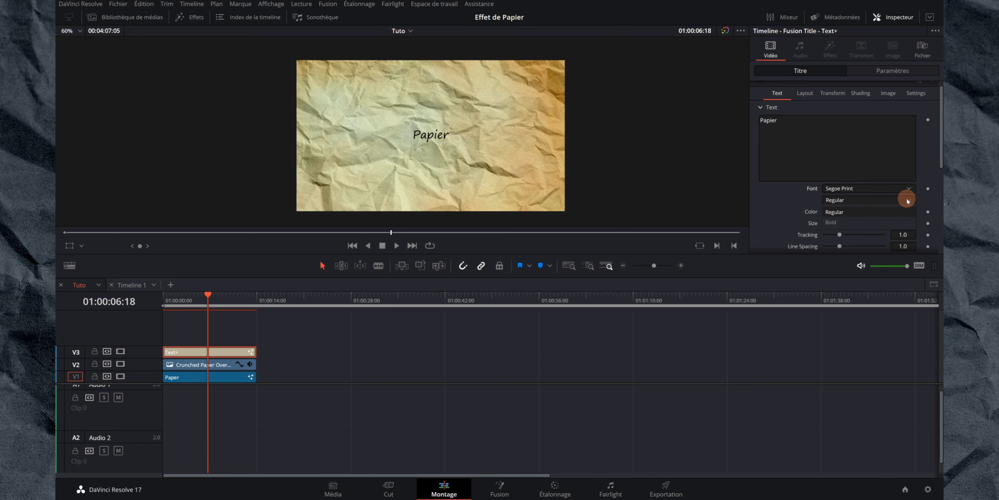
pyautogui.click(830, 222)
pyautogui.moveTo(502, 222); pyautogui.dragTo(806, 313)
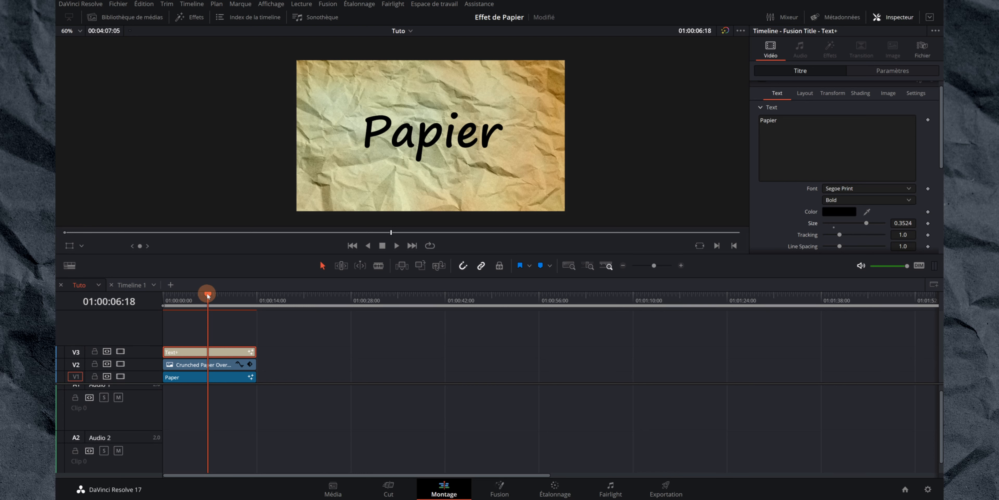
# At 01:00:00:00, set the title's Write On End to 0.0 and add a keyframe for it
pyautogui.moveTo(208, 296); pyautogui.dragTo(163, 296)
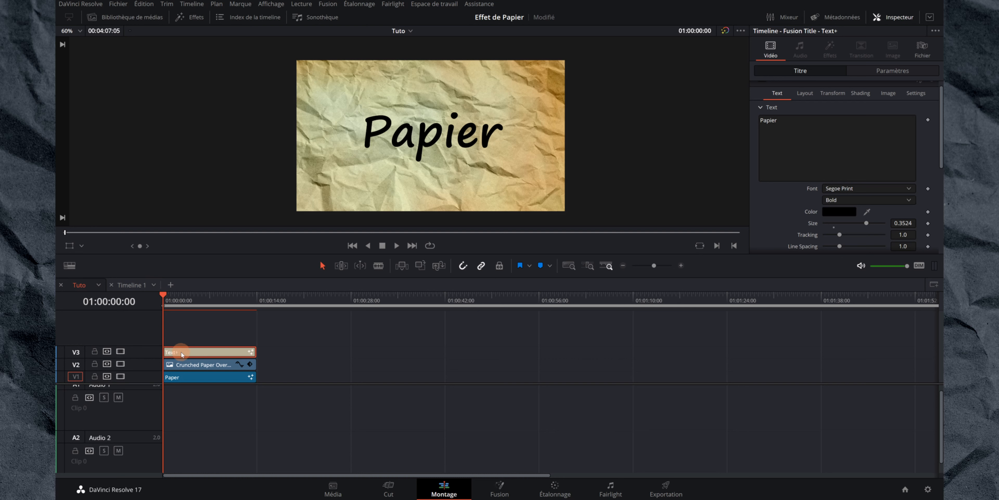
pyautogui.scroll(-4, 826, 192)
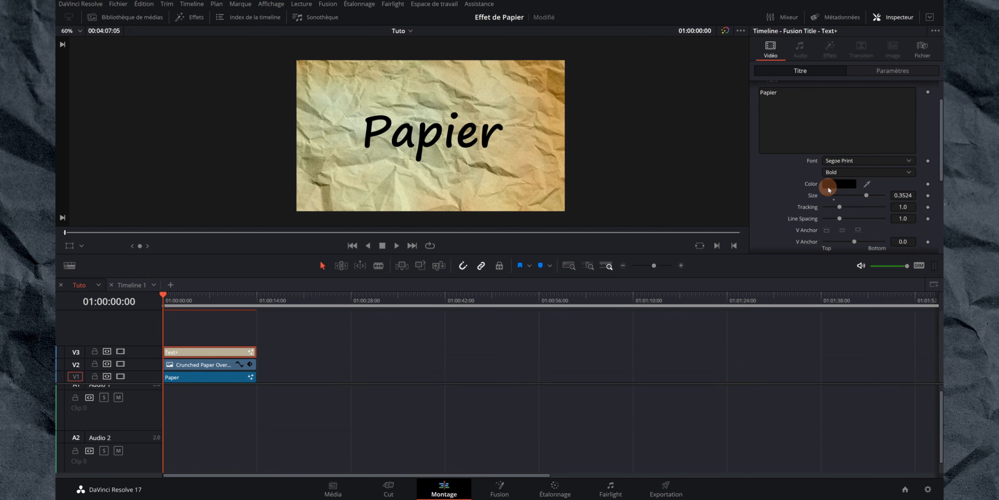
pyautogui.scroll(-2, 827, 192)
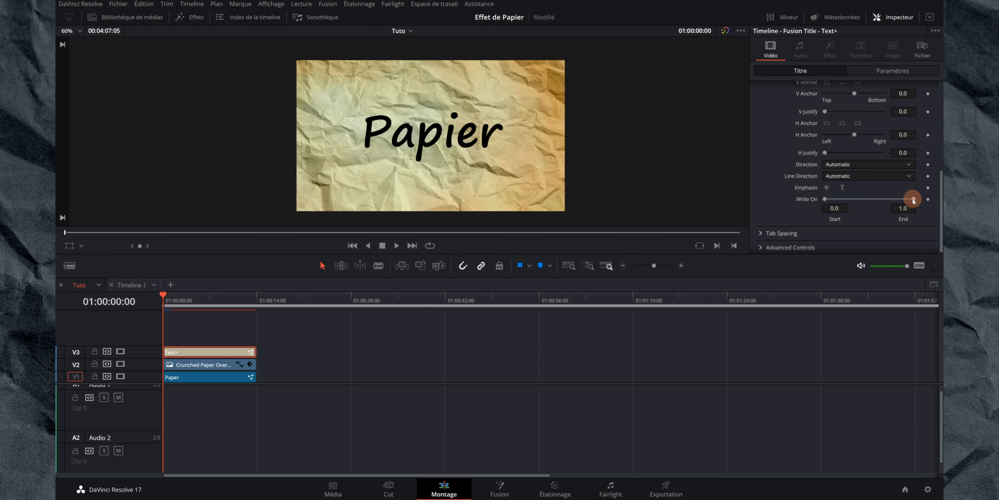
pyautogui.moveTo(914, 200); pyautogui.dragTo(817, 204)
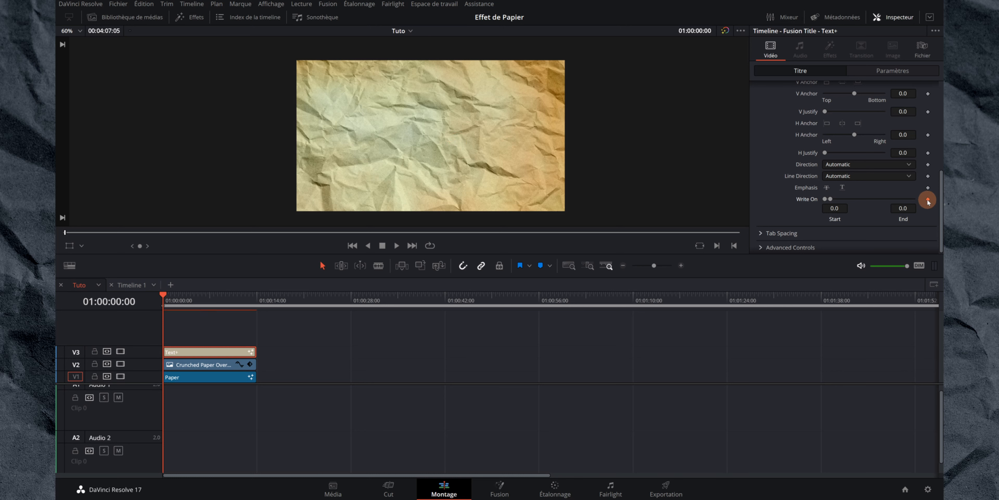
# At 01:00:03:00, set the title's Write On End to 1.0, then return the playhead to the timeline start
pyautogui.click(182, 296)
pyautogui.moveTo(182, 293); pyautogui.dragTo(183, 293)
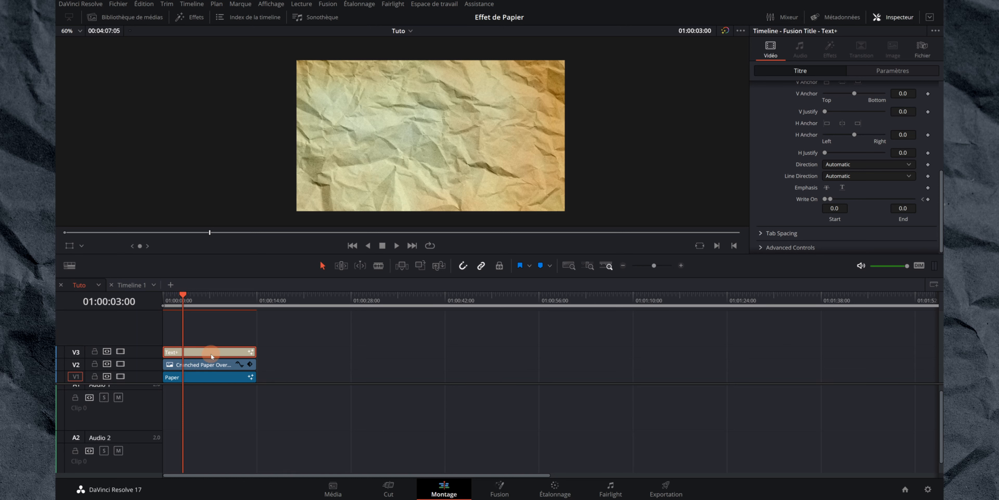
pyautogui.click(829, 200)
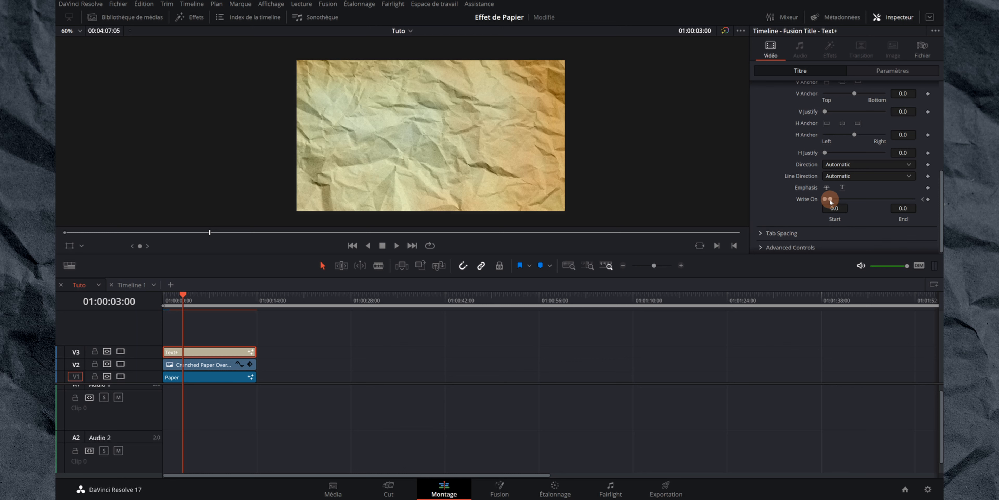
pyautogui.moveTo(831, 201); pyautogui.dragTo(933, 201)
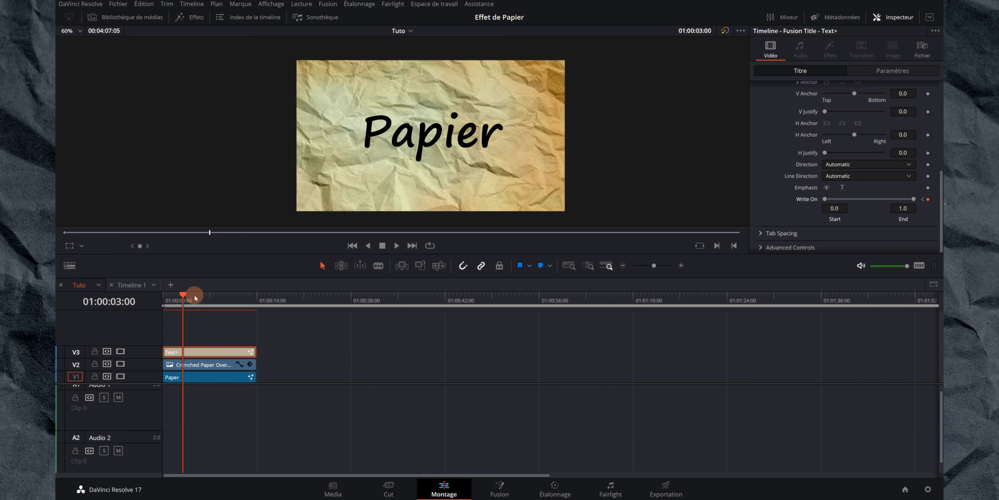
pyautogui.click(165, 296)
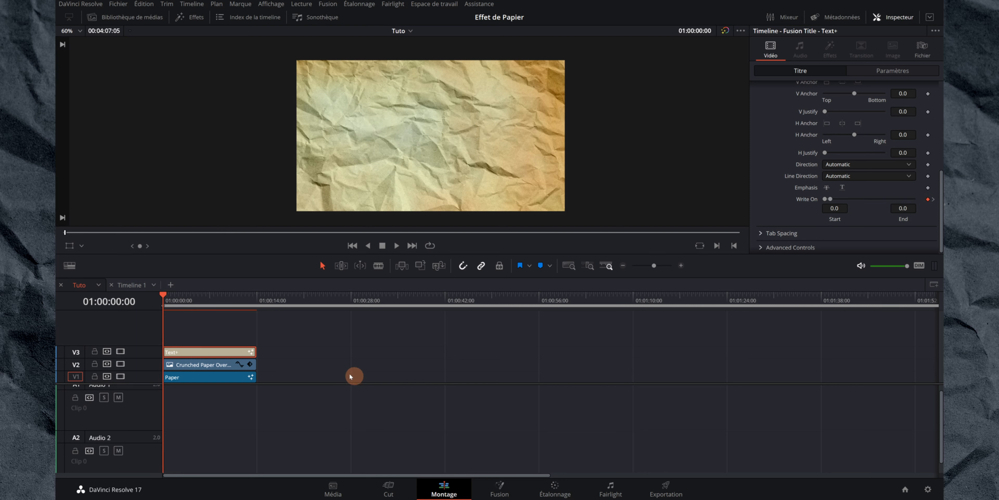
# Play the title's write-on animation, then return the playhead to the timeline start
pyautogui.press('space')
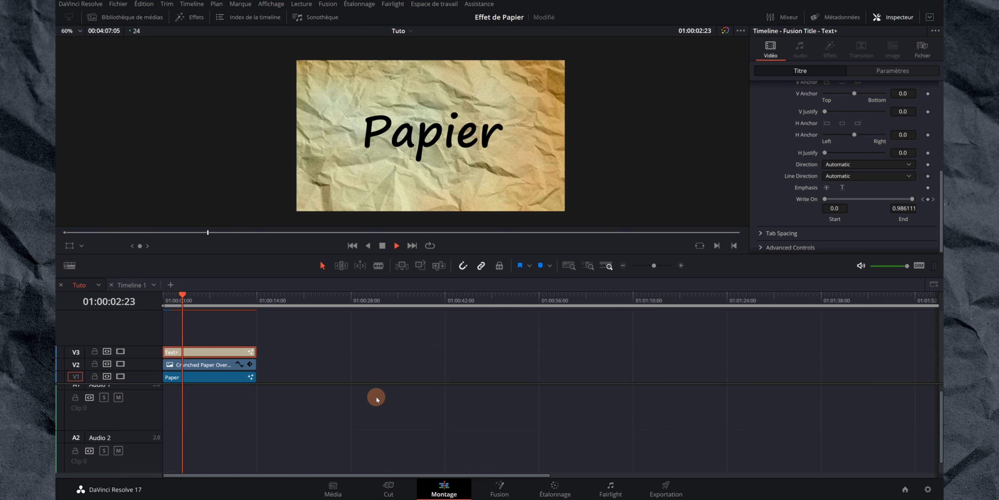
pyautogui.press('space')
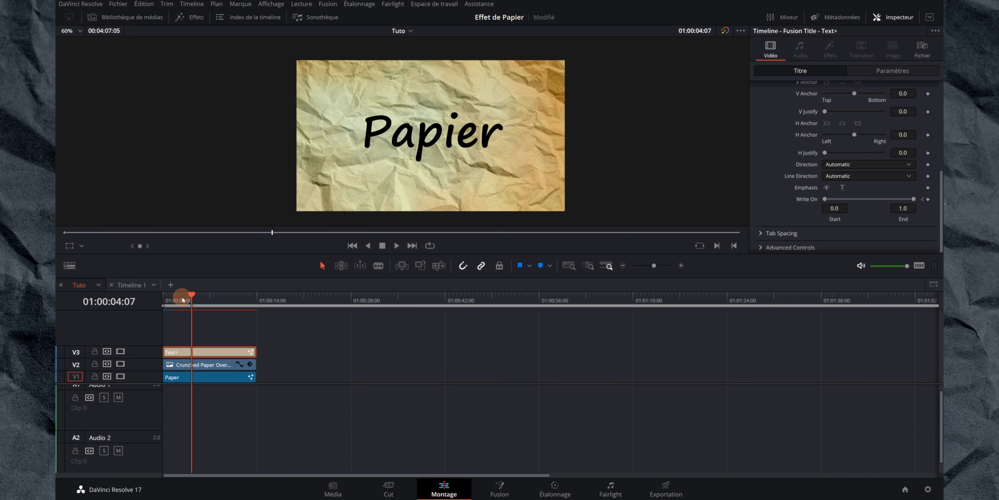
pyautogui.moveTo(192, 295); pyautogui.dragTo(163, 296)
# Move the title, overlay and Paper clips together along the timeline to start at 01:00:18:19, and put the playhead at 01:00:25:06
pyautogui.moveTo(197, 328); pyautogui.dragTo(236, 395)
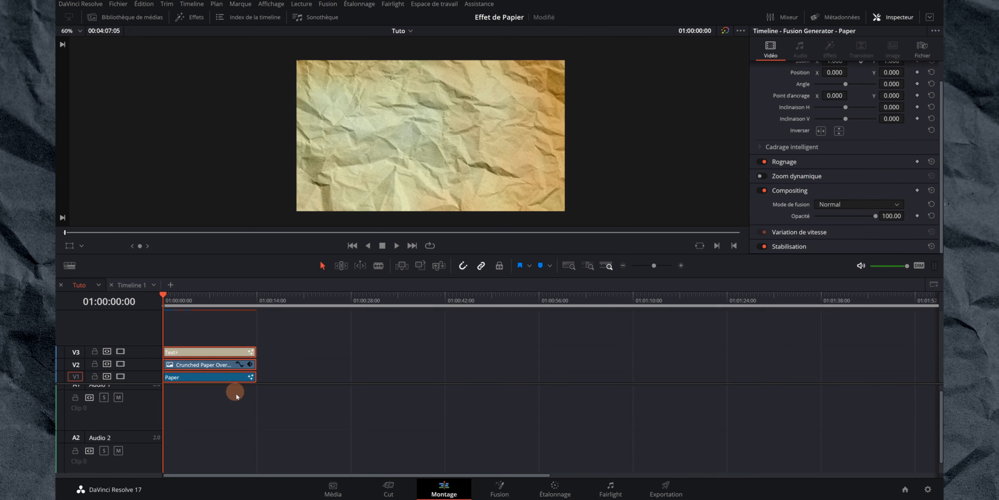
pyautogui.moveTo(218, 354); pyautogui.dragTo(345, 355)
pyautogui.click(332, 297)
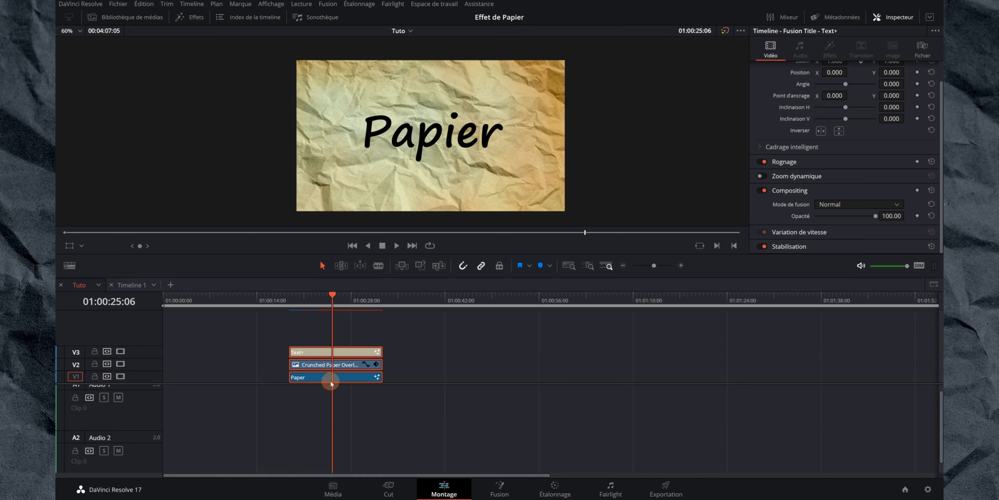
# Place the ES_Pencil Write 11 sound from the Compound Clip bin on Audio 1, aligned with the start of the stacked clips
pyautogui.click(180, 19)
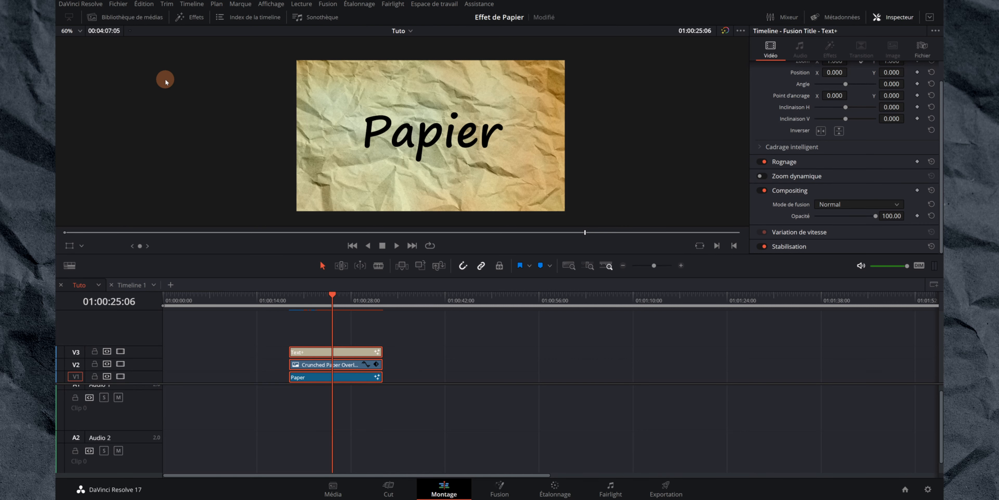
pyautogui.click(118, 20)
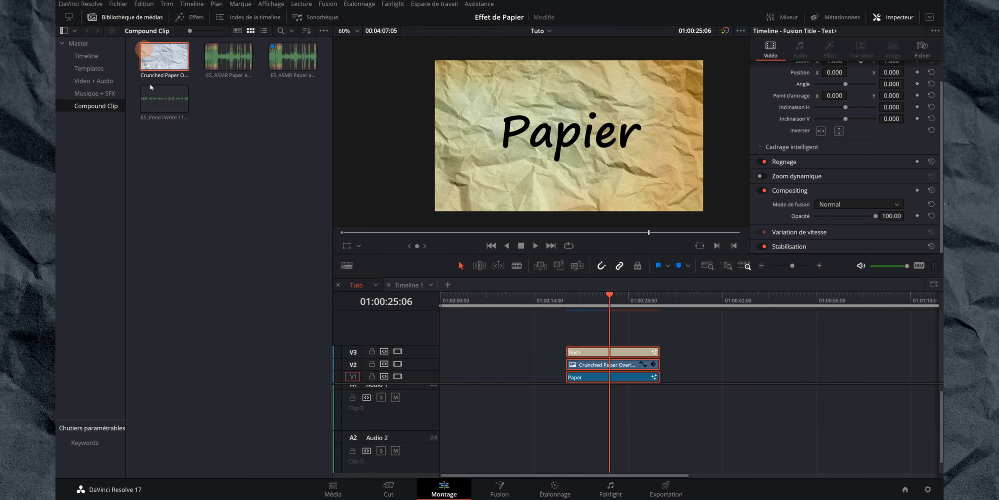
pyautogui.click(156, 102)
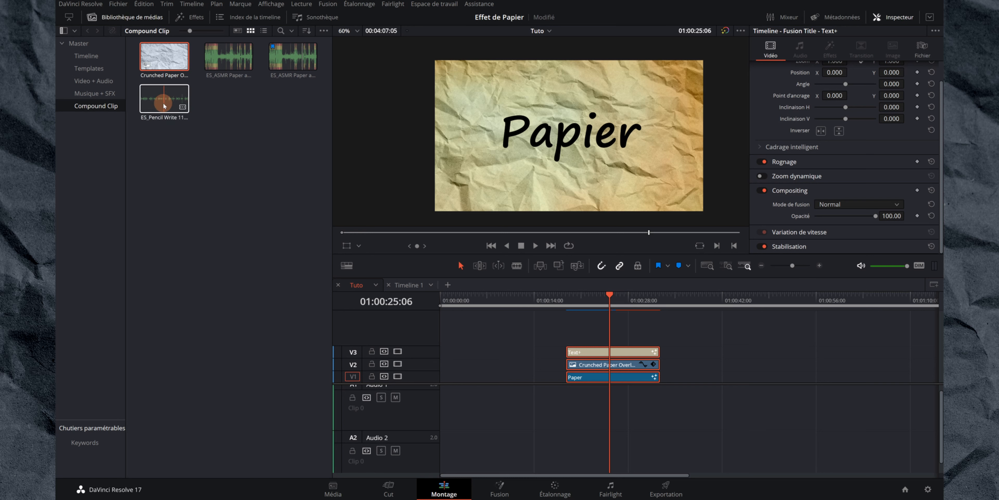
pyautogui.moveTo(164, 105)
pyautogui.mouseDown()
pyautogui.moveTo(214, 196)
pyautogui.moveTo(482, 393)
pyautogui.moveTo(560, 397)
pyautogui.mouseUp()
pyautogui.click(124, 18)
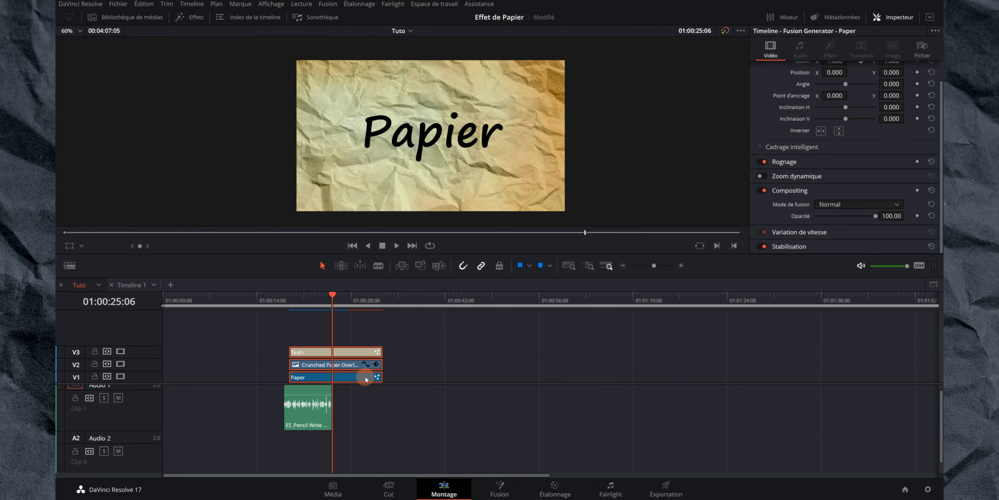
pyautogui.moveTo(309, 400); pyautogui.dragTo(315, 400)
# Play the title animation with the pencil sound from the start of the stacked clips
pyautogui.click(291, 301)
pyautogui.scroll(4, 348, 366)
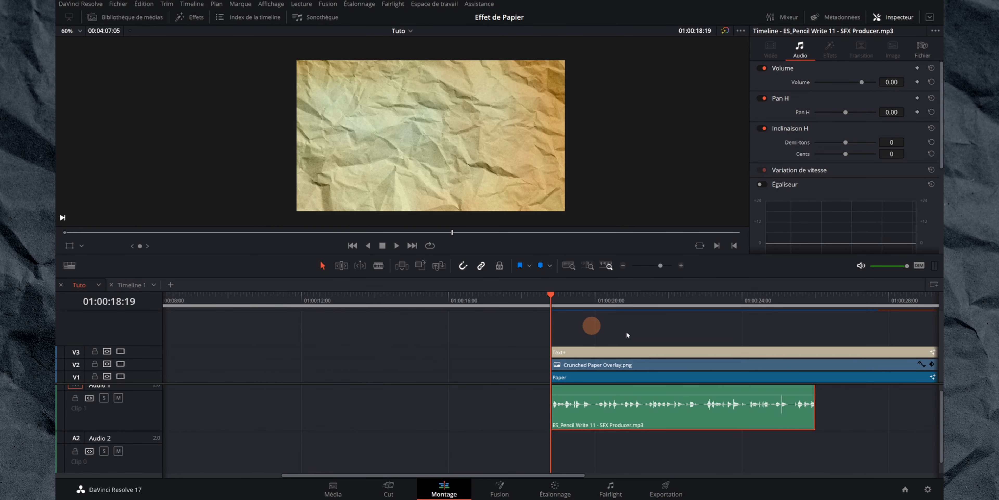
pyautogui.press('space')
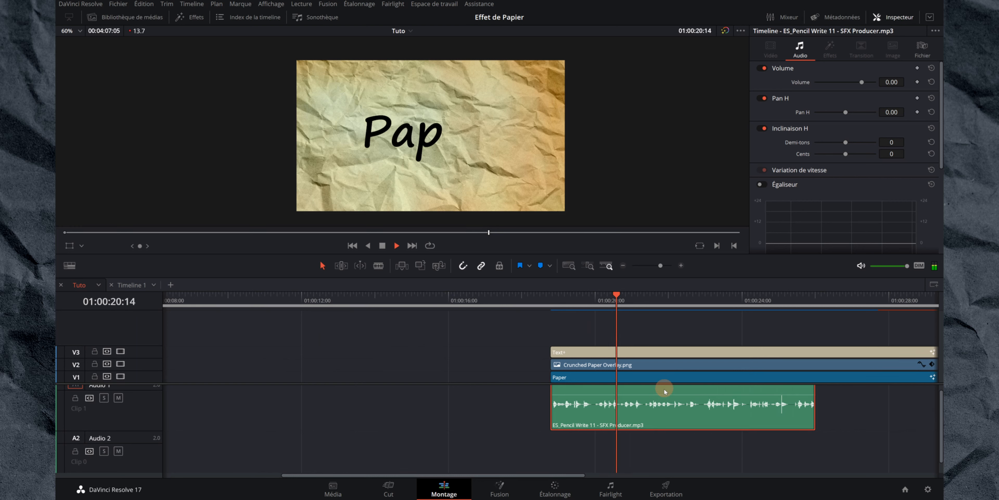
pyautogui.press('space')
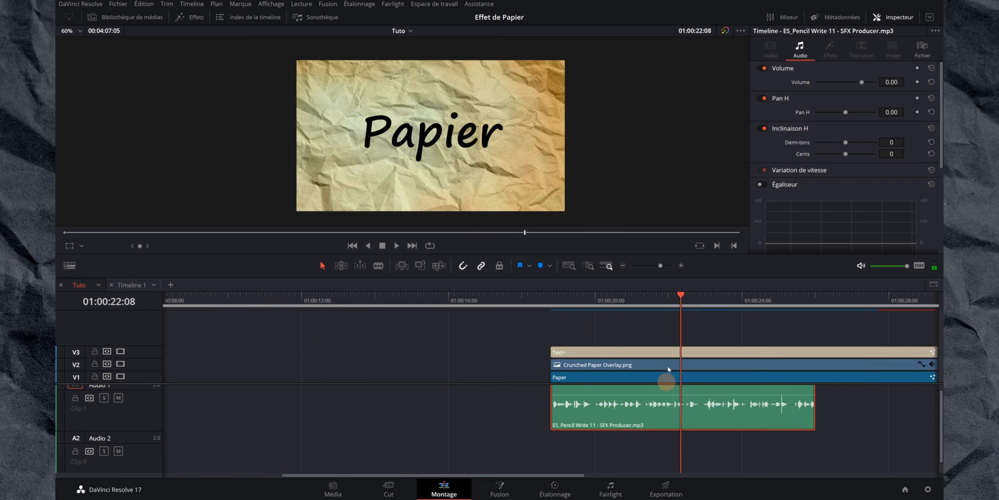
# Split the pencil sound at 01:00:21:09, where the word is fully written, and delete the remaining part
pyautogui.click(655, 297)
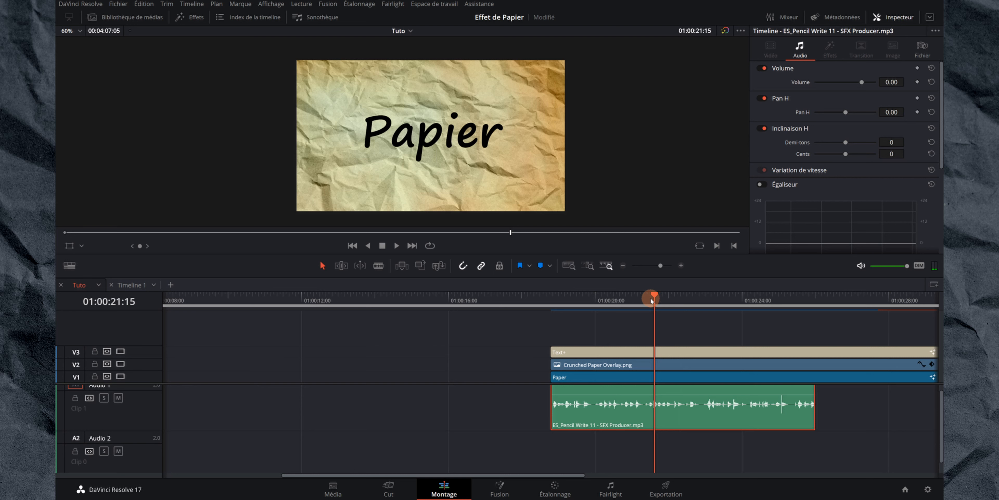
pyautogui.click(636, 296)
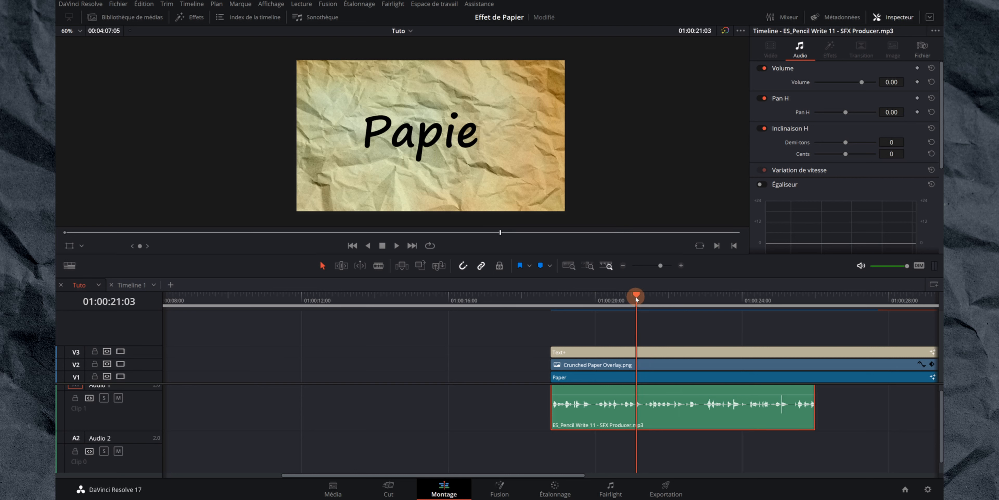
pyautogui.press('Right')
pyautogui.press('Right')
pyautogui.press('Right')
pyautogui.press('Right')
pyautogui.press('Right')
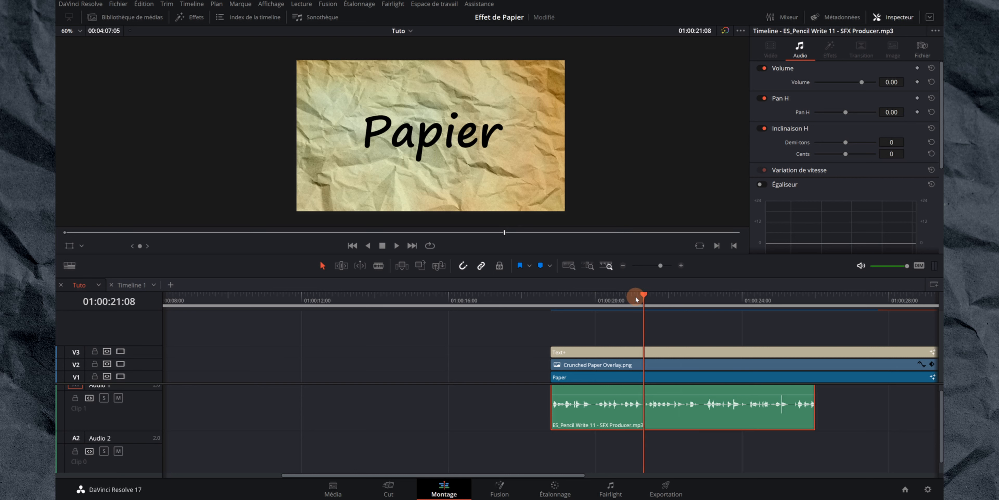
pyautogui.press('Left')
pyautogui.press('Left')
pyautogui.press('Right')
pyautogui.press('Right')
pyautogui.press('Right')
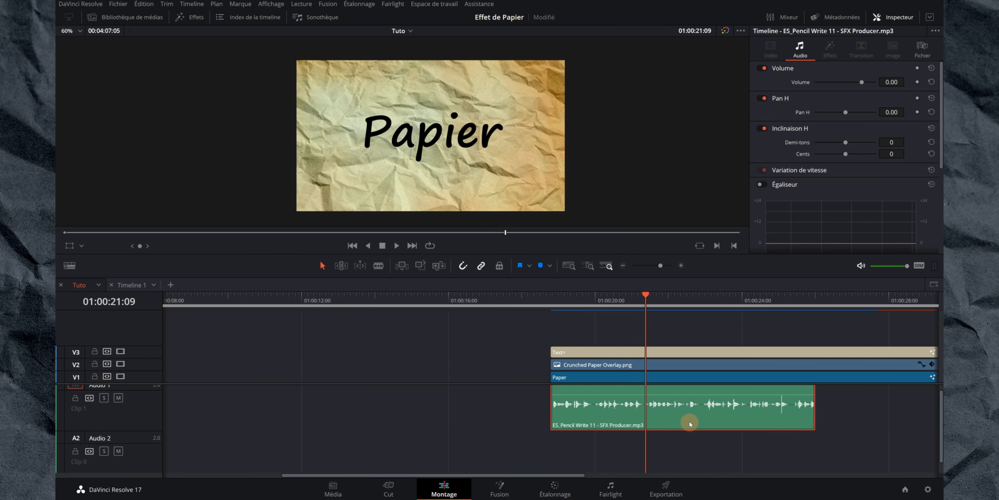
pyautogui.hotkey('ctrl', 'b')
pyautogui.click(727, 421)
pyautogui.press('Delete')
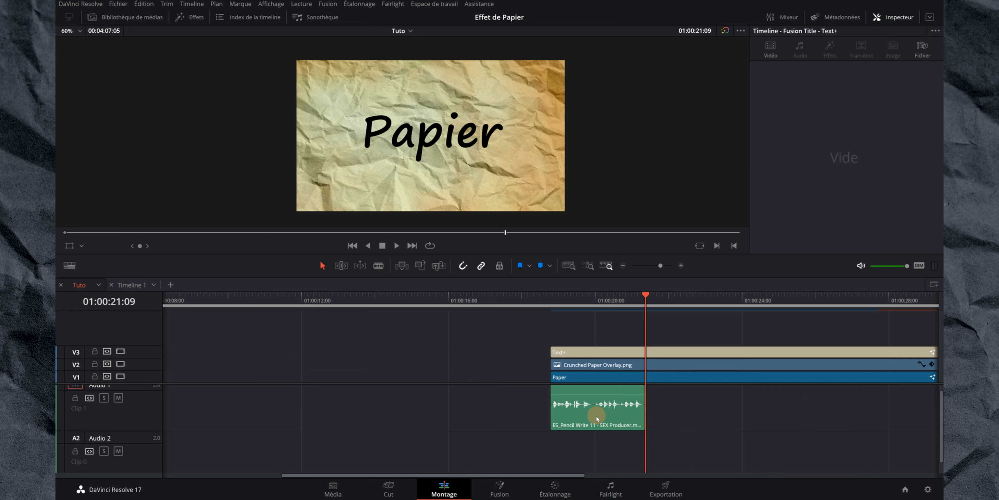
# Play the title animation with the trimmed pencil sound, then return the playhead to the clips' start
pyautogui.click(550, 297)
pyautogui.press('space')
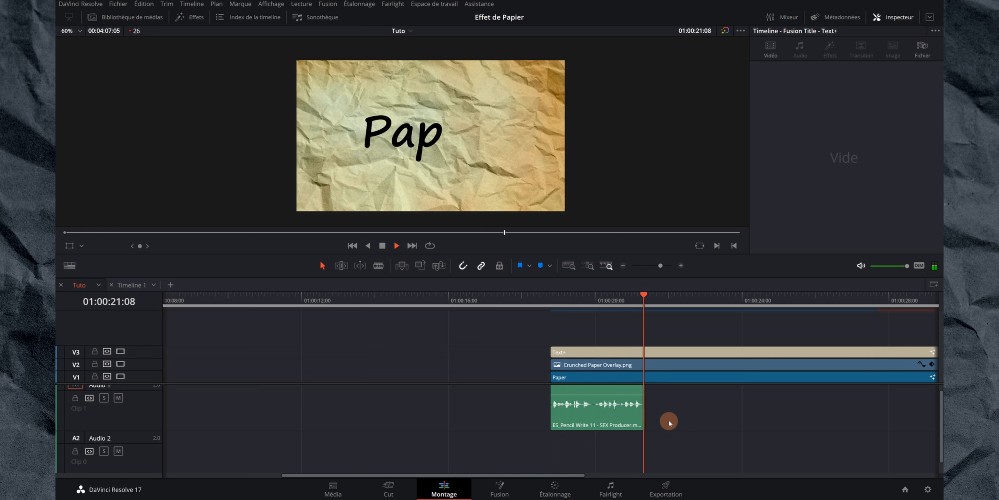
pyautogui.hscroll(3, 472, 420)
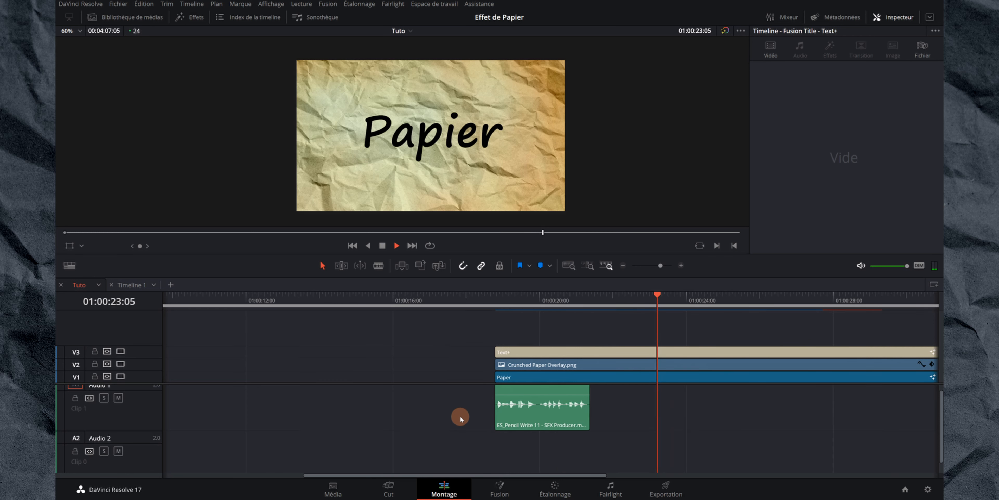
pyautogui.press('space')
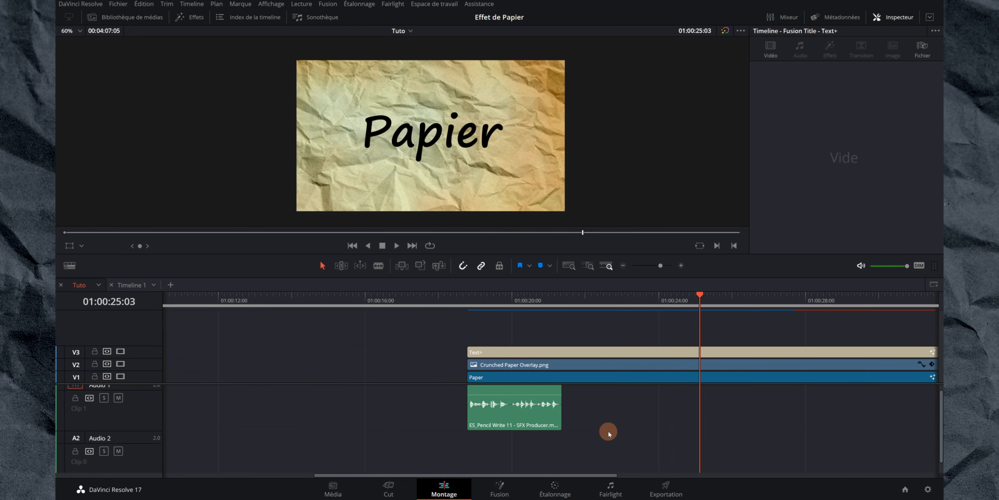
pyautogui.click(468, 296)
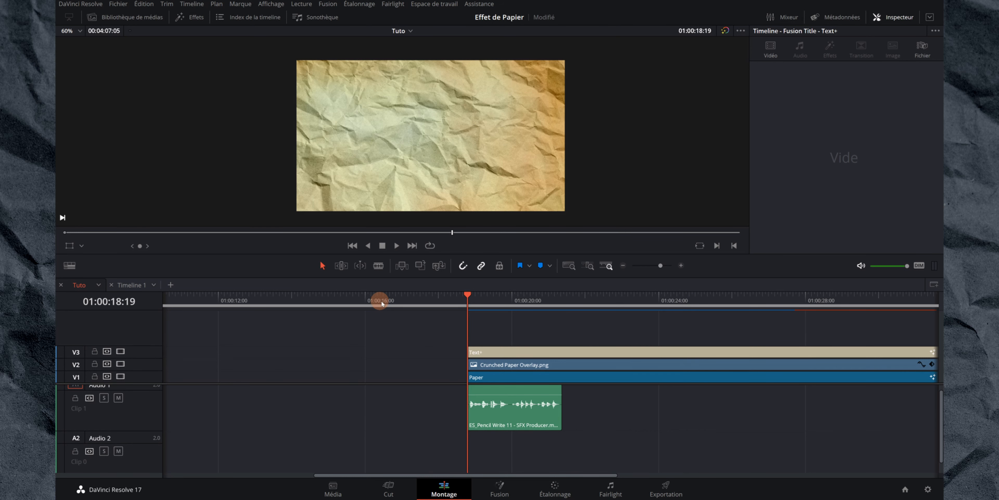
# Combine the title, overlay and Paper clips into a new compound clip, keeping the name Compound Clip 1
pyautogui.click(358, 298)
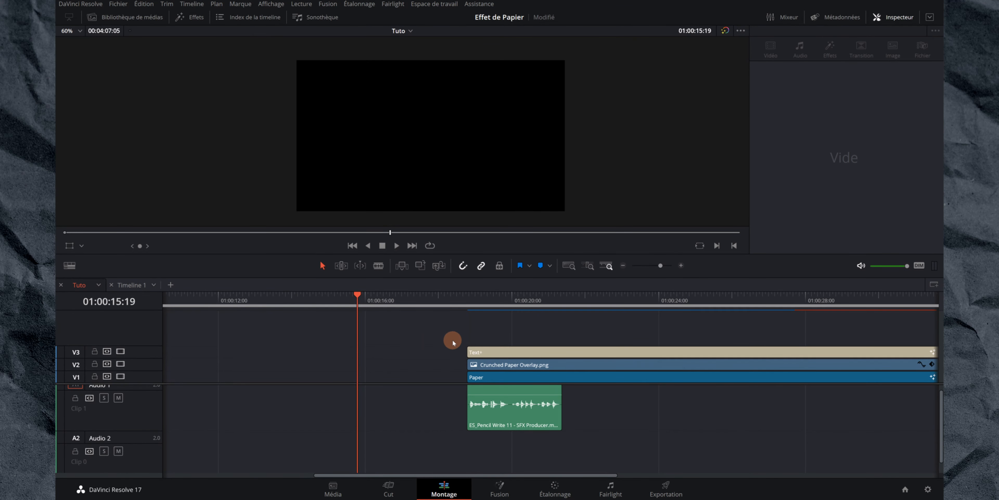
pyautogui.moveTo(453, 340); pyautogui.dragTo(499, 385)
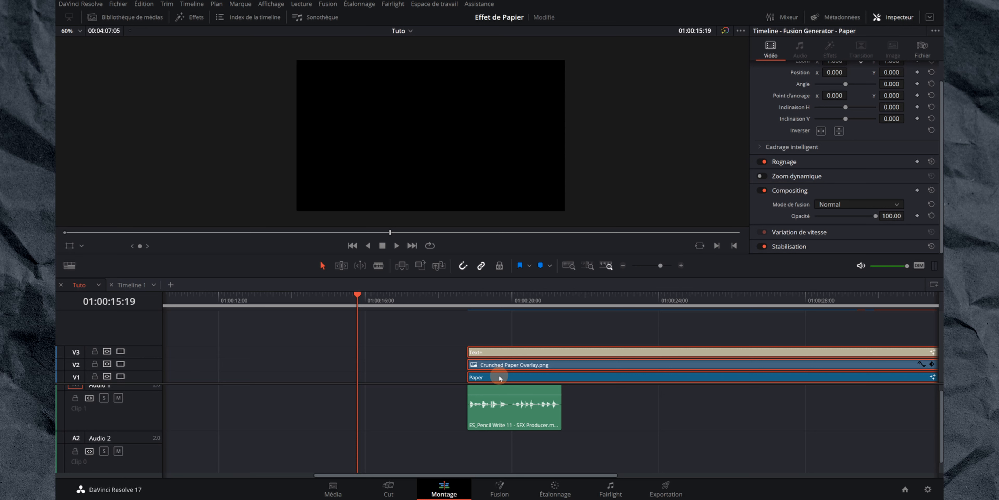
pyautogui.rightClick(500, 378)
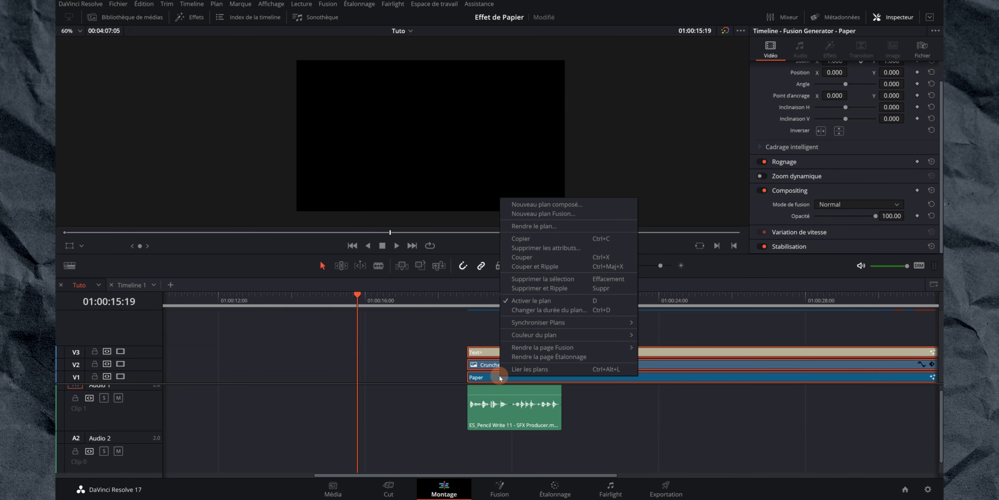
pyautogui.click(566, 205)
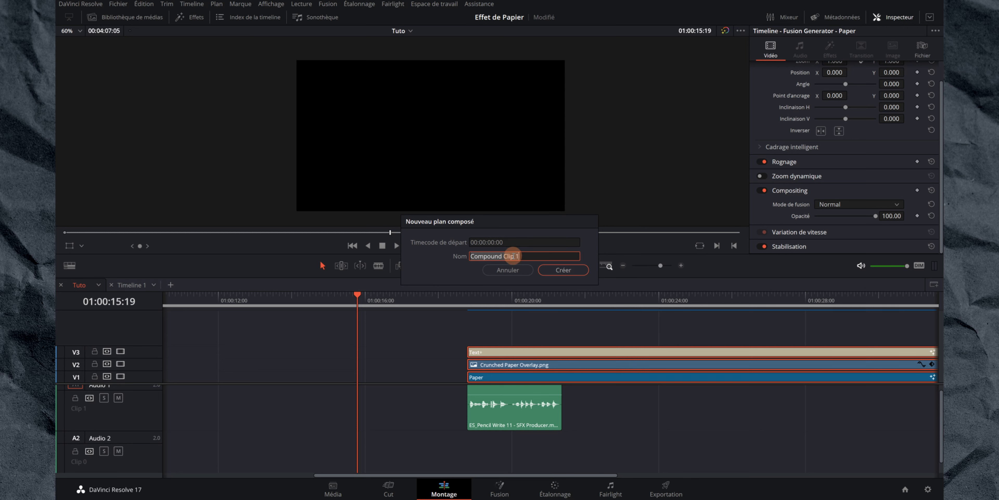
pyautogui.click(559, 271)
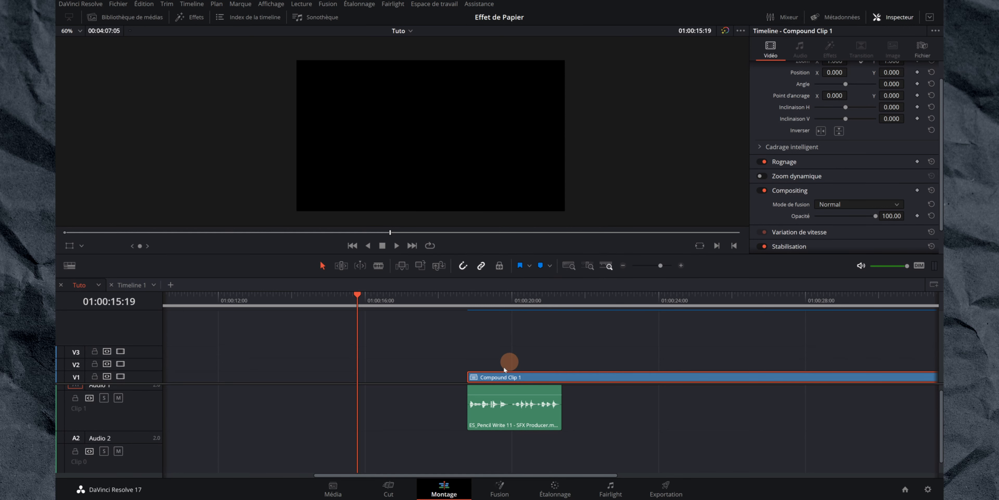
# Play the rendered compound clip, then return the playhead to its start
pyautogui.click(490, 297)
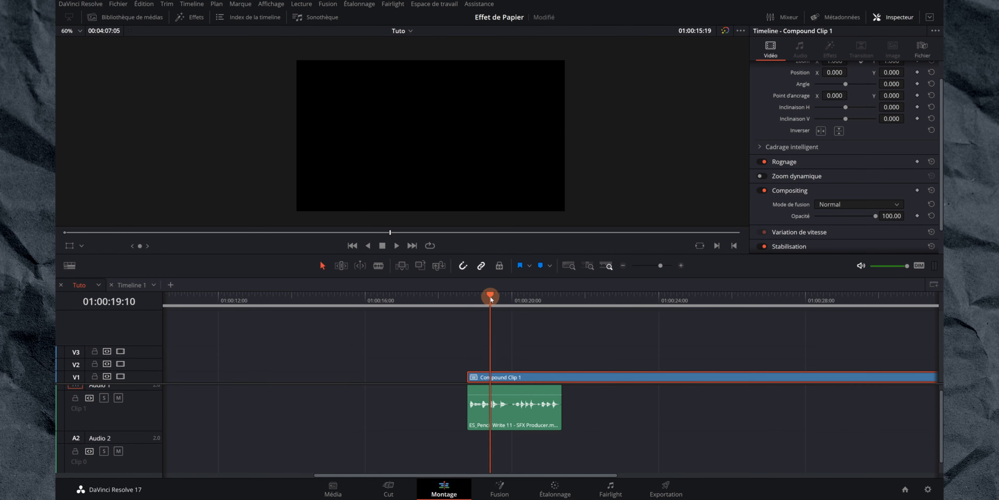
pyautogui.click(535, 303)
pyautogui.press('space')
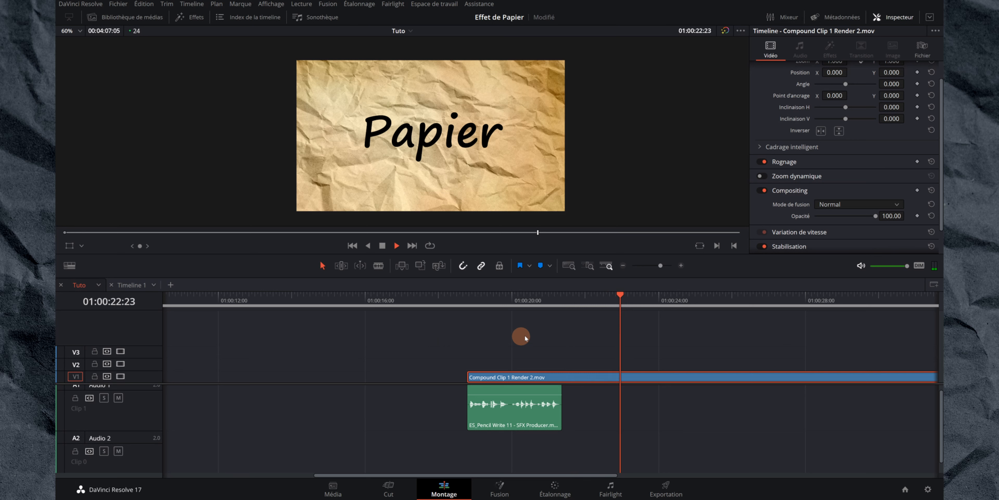
pyautogui.press('space')
pyautogui.click(468, 298)
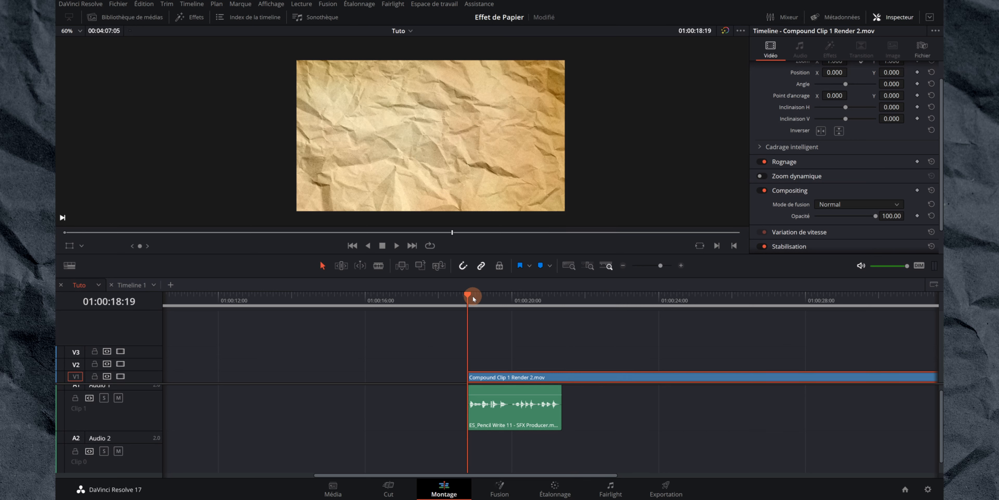
# Add a Rotate video transition at the start of the rendered compound clip
pyautogui.click(194, 19)
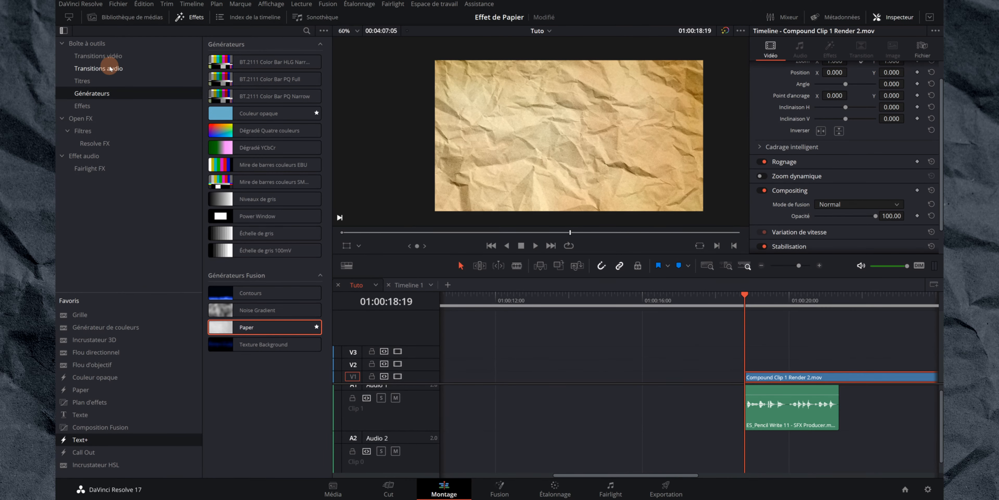
pyautogui.click(110, 57)
pyautogui.scroll(-10, 244, 287)
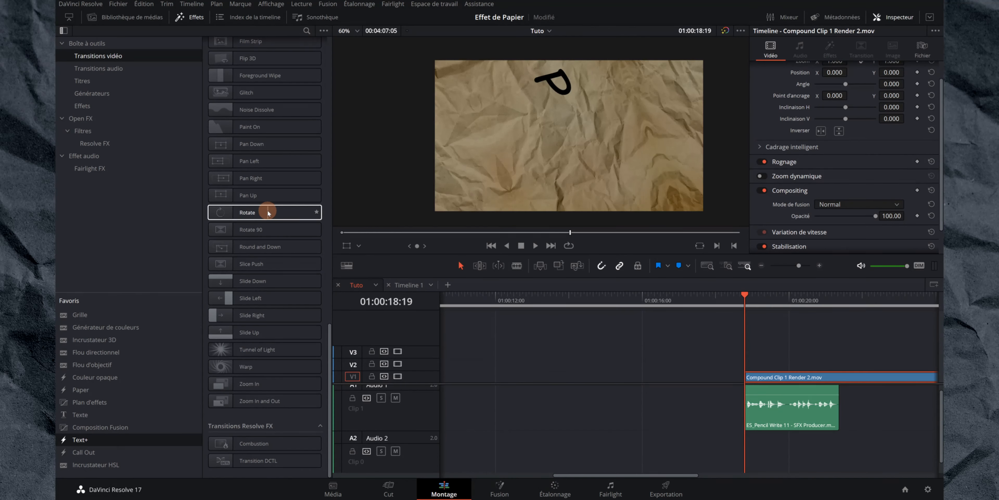
pyautogui.moveTo(247, 212); pyautogui.dragTo(752, 376)
# Split the rendered clip at 01:00:24:04, delete the part after it, and add a Rotate transition at the new end
pyautogui.hscroll(4, 770, 372)
pyautogui.hscroll(3, 665, 369)
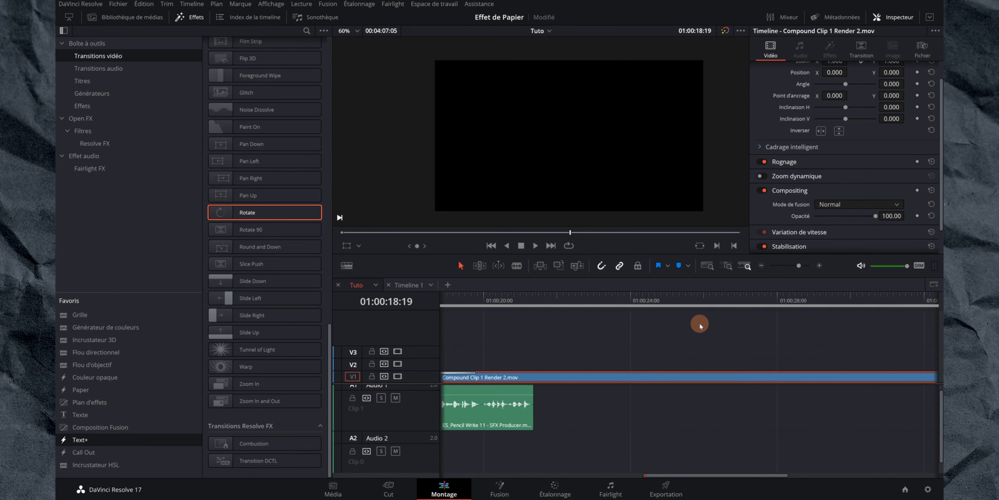
pyautogui.click(643, 296)
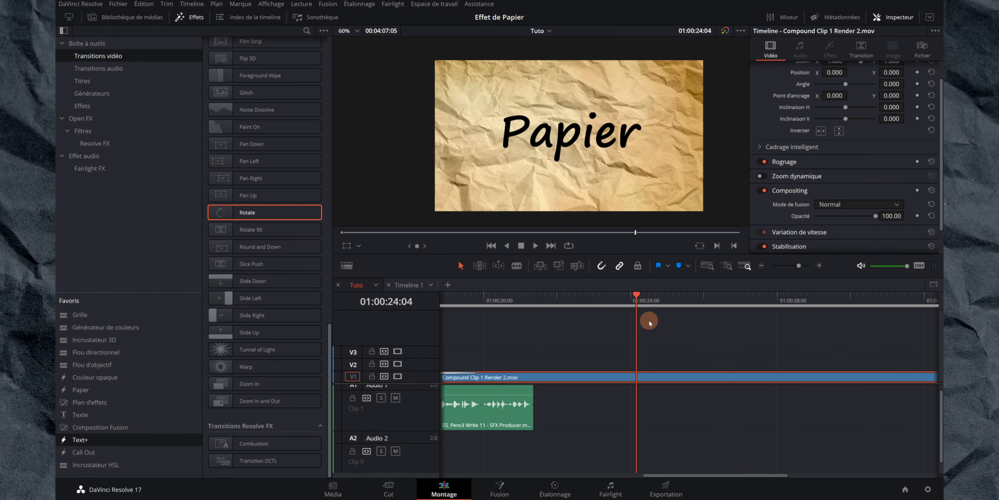
pyautogui.hotkey('ctrl', 'b')
pyautogui.click(681, 377)
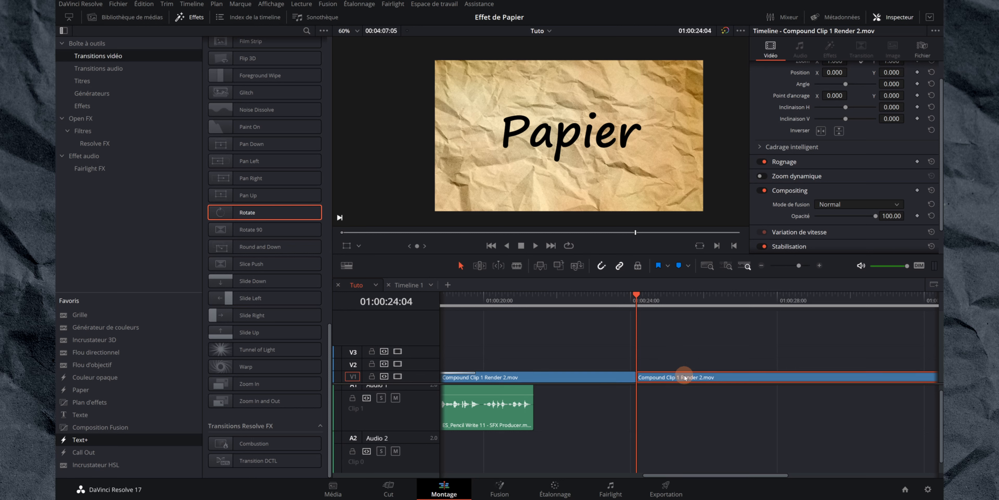
pyautogui.press('Delete')
pyautogui.hscroll(-3, 682, 372)
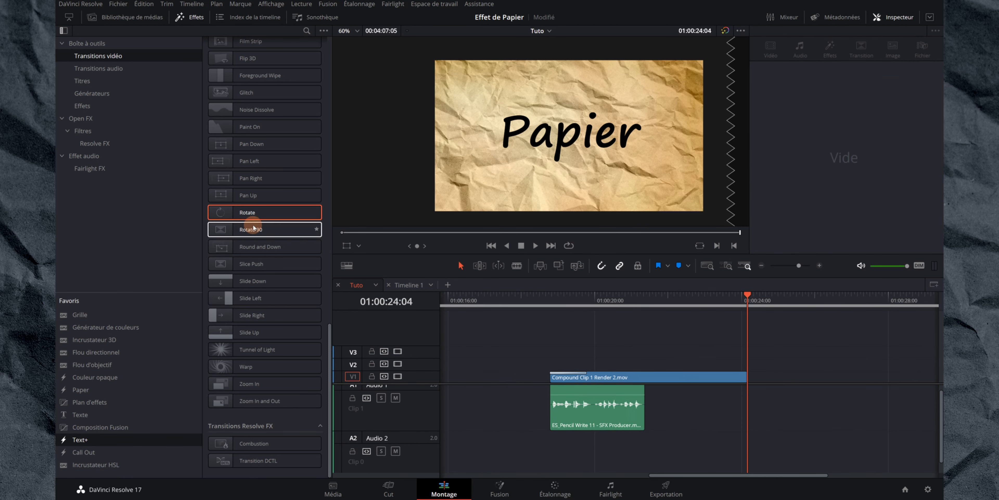
pyautogui.moveTo(238, 214); pyautogui.dragTo(730, 383)
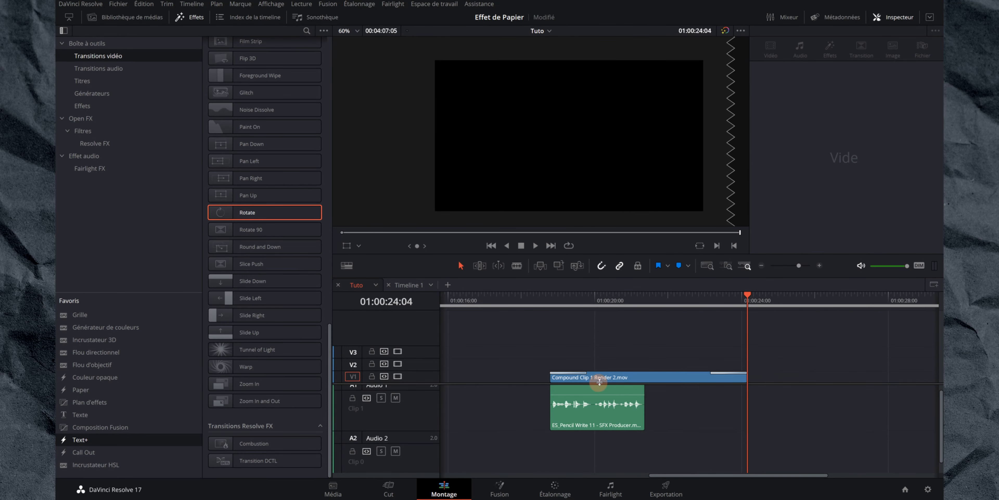
# Shorten the rendered clip's opening Rotate transition to 7 frames and its closing Rotate transition to 12 frames
pyautogui.click(194, 17)
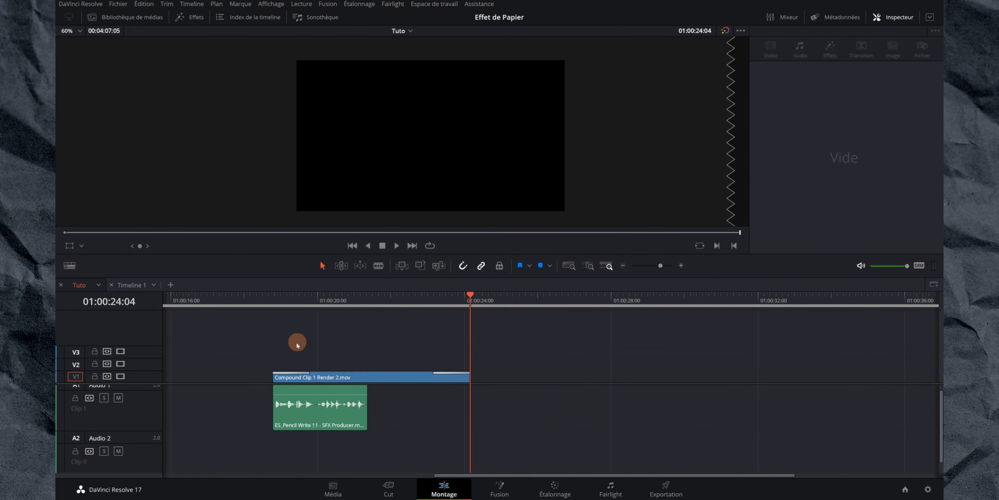
pyautogui.click(284, 298)
pyautogui.scroll(5, 375, 389)
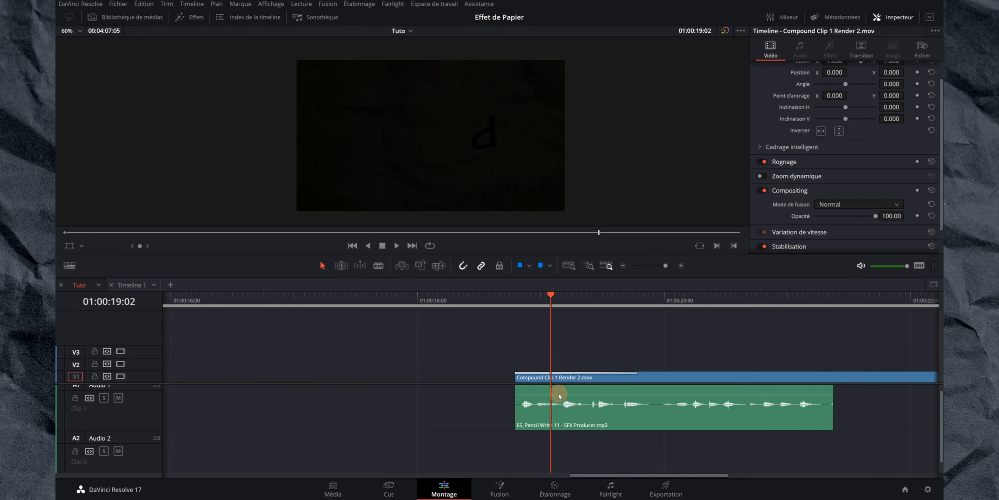
pyautogui.moveTo(636, 373); pyautogui.dragTo(551, 375)
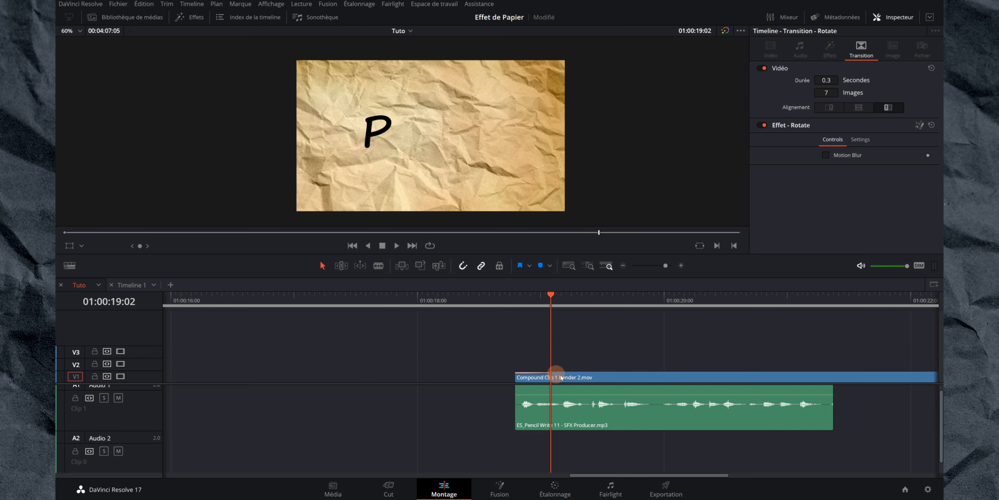
pyautogui.scroll(-1, 650, 360)
pyautogui.scroll(-3, 650, 360)
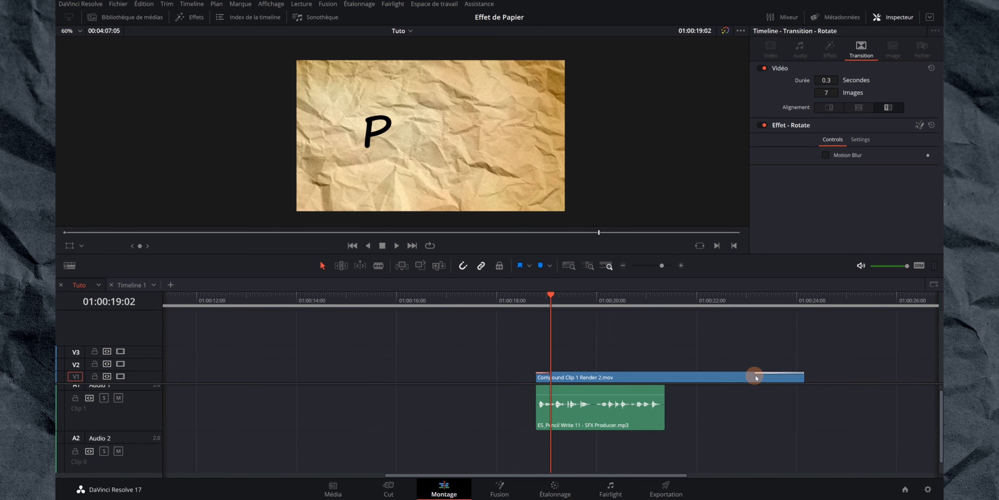
pyautogui.moveTo(754, 374); pyautogui.dragTo(782, 374)
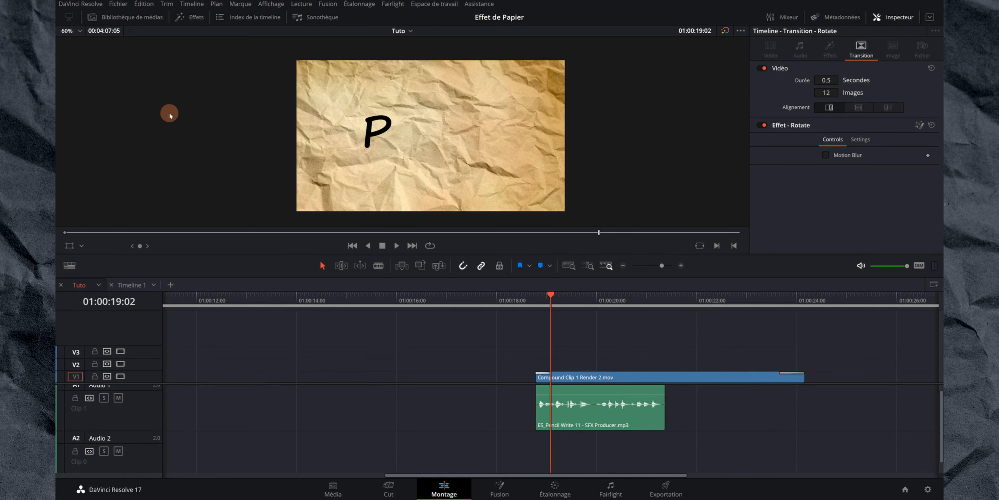
# Add the second ES_ASMR Paper sound from the Compound Clip bin to Audio 2, starting slightly before the rendered clip
pyautogui.click(123, 17)
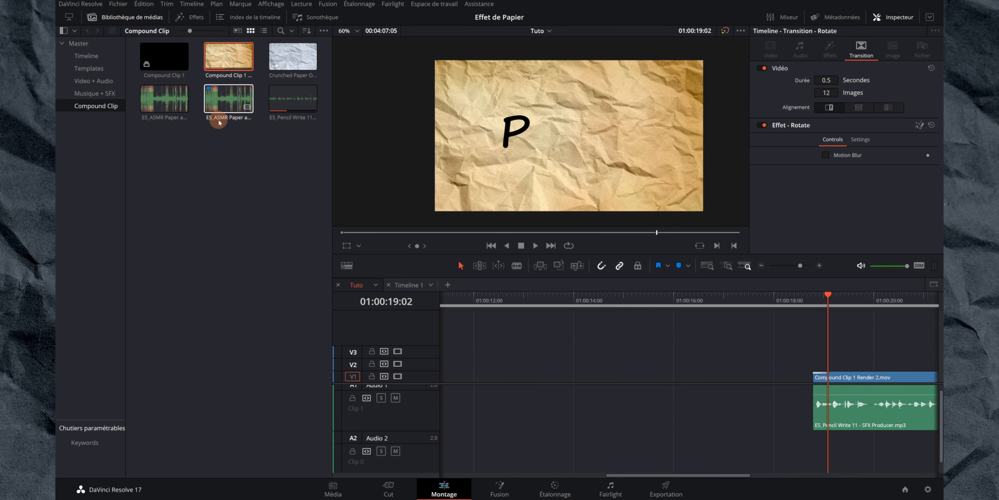
pyautogui.moveTo(224, 97); pyautogui.dragTo(582, 435)
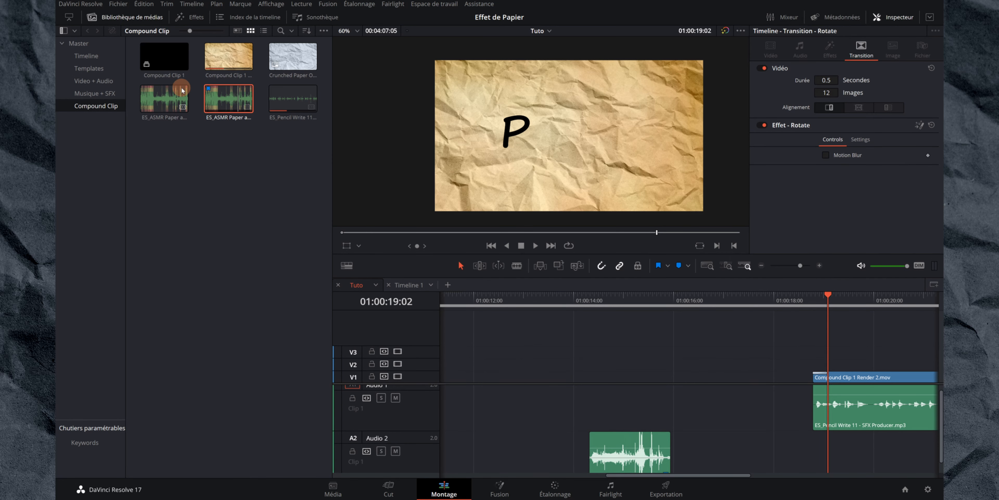
pyautogui.click(116, 17)
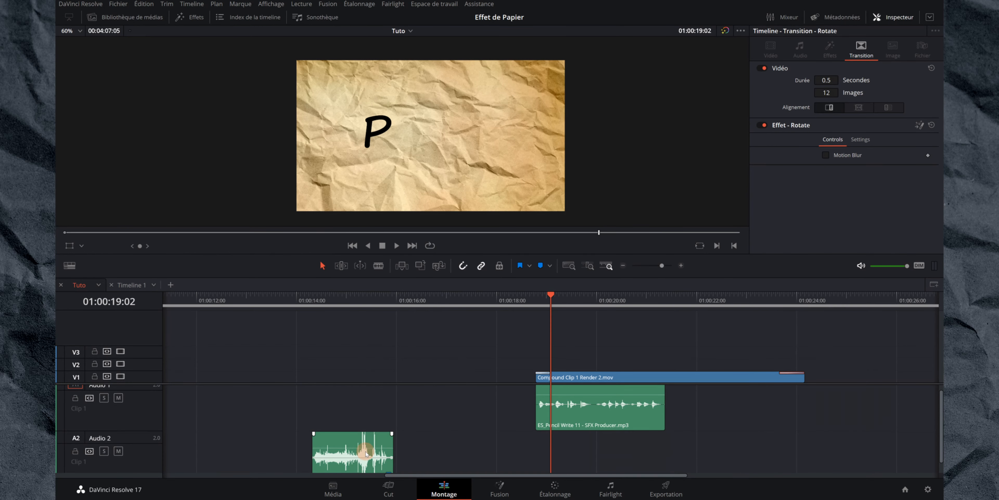
pyautogui.moveTo(351, 431); pyautogui.dragTo(543, 433)
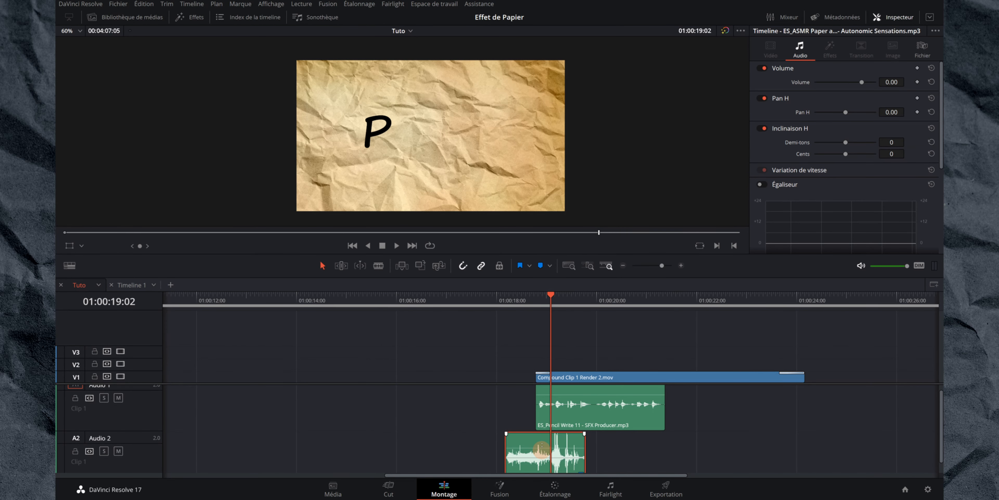
# Move the playhead to 01:00:18:04 and lengthen the rendered clip's opening Rotate transition to 17 frames
pyautogui.click(504, 296)
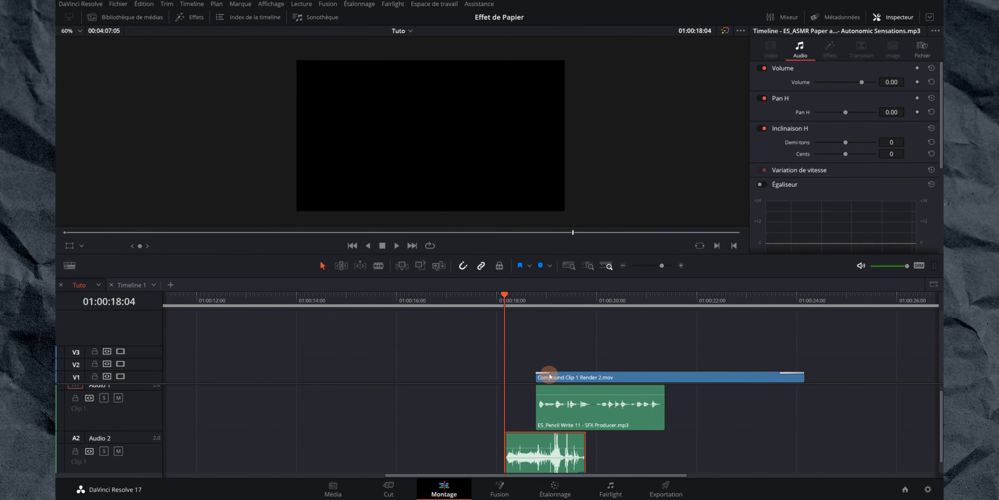
pyautogui.moveTo(550, 373); pyautogui.dragTo(571, 375)
pyautogui.click(569, 378)
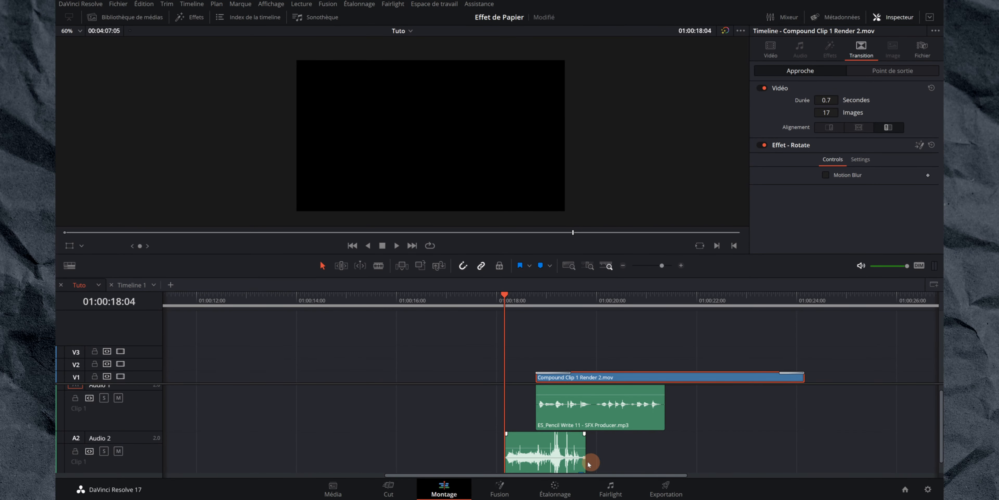
# Duplicate the paper sound on Audio 2, placing the copy so it ends where the closing Rotate transition begins
pyautogui.moveTo(544, 444); pyautogui.dragTo(741, 446)
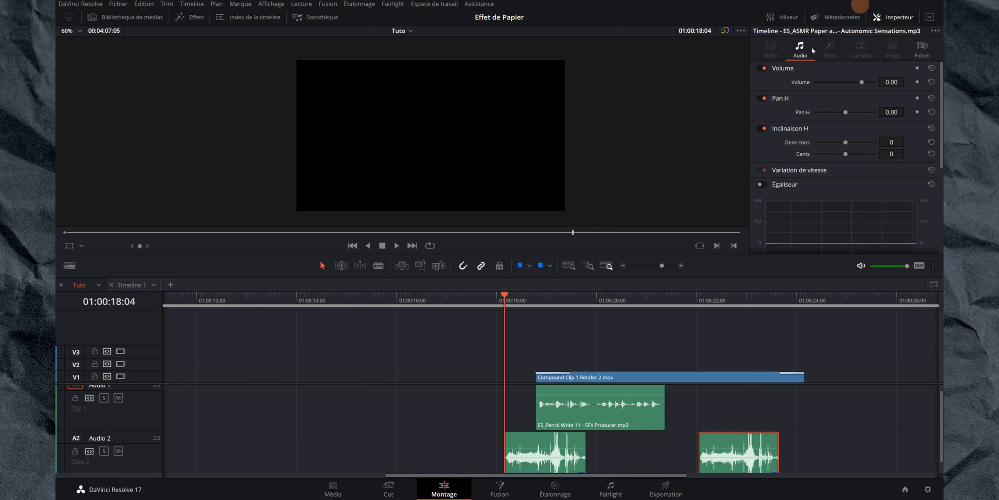
pyautogui.hscroll(2, 718, 374)
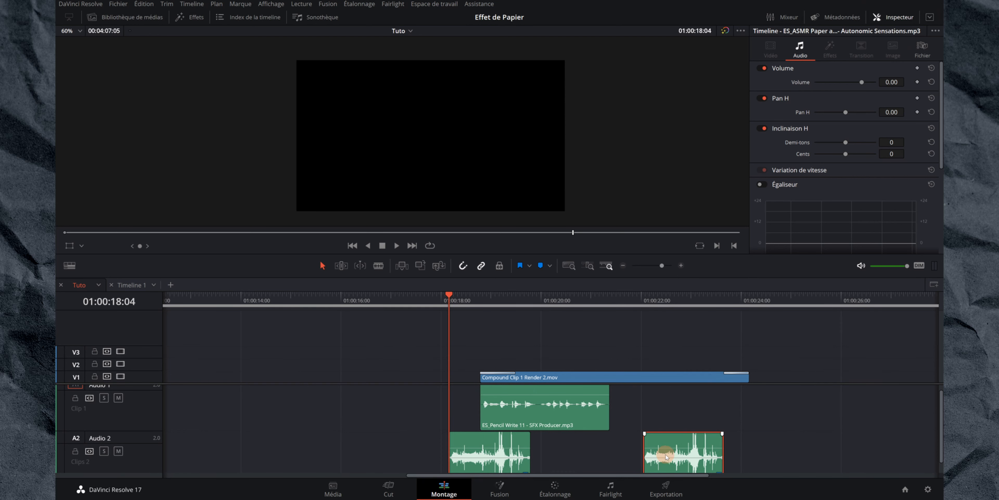